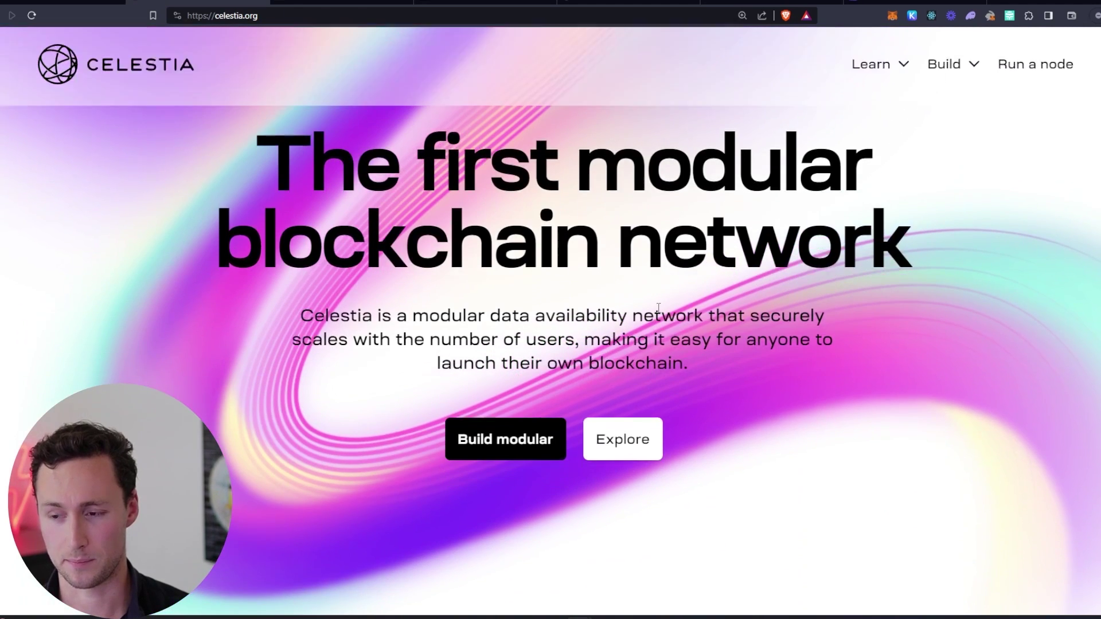
Scroll up and down the celestia.org homepage to look it over
scroll(659, 308, down, 1)
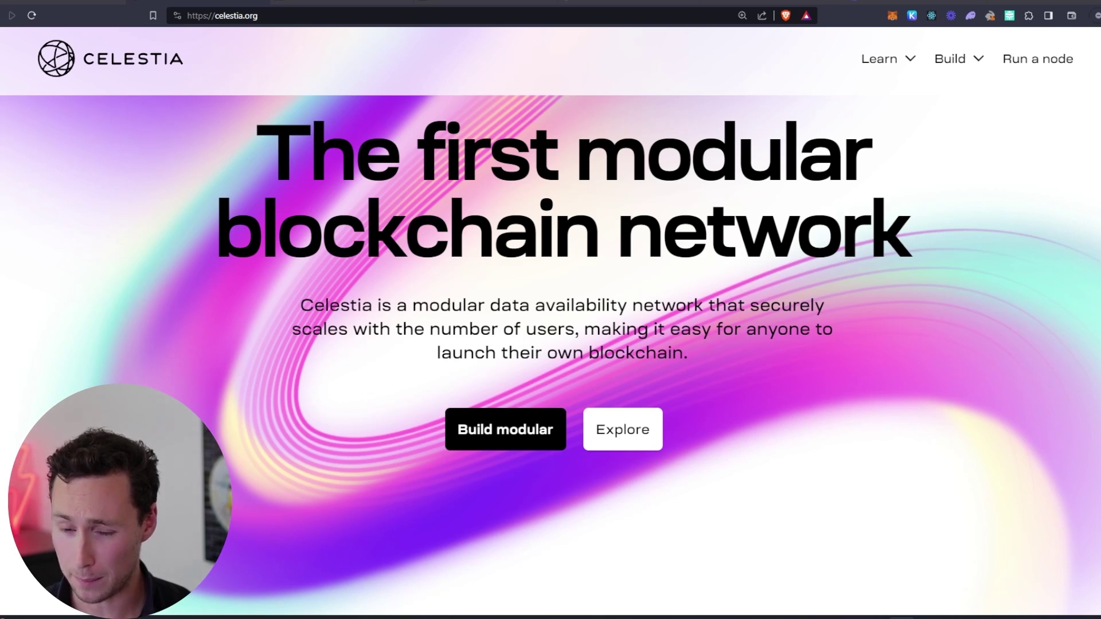
scroll(267, 476, up, 3)
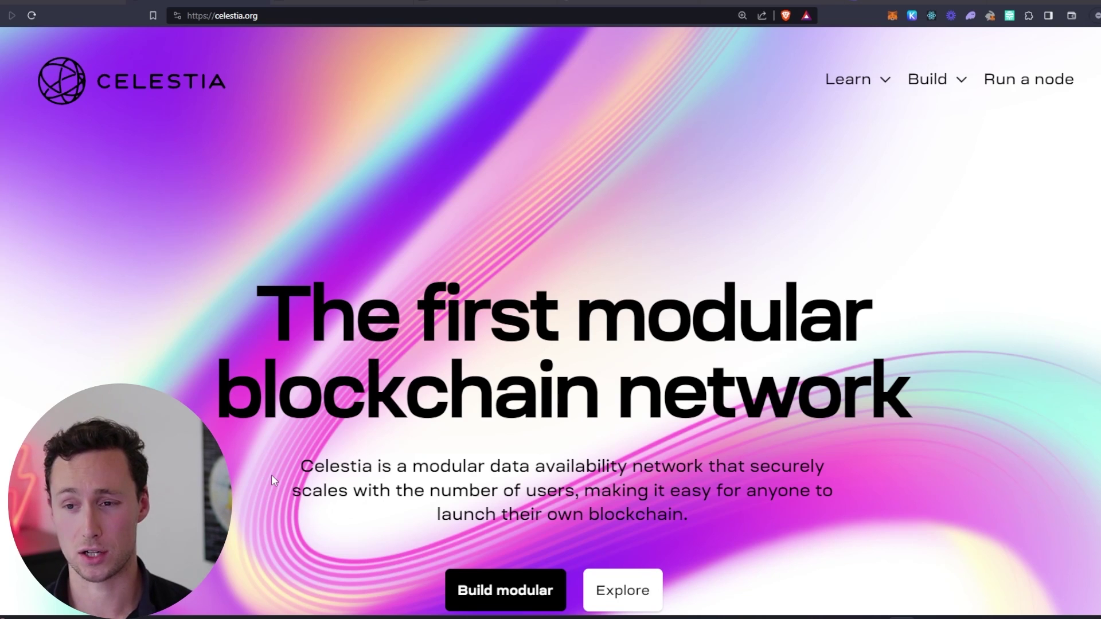
scroll(356, 505, down, 4)
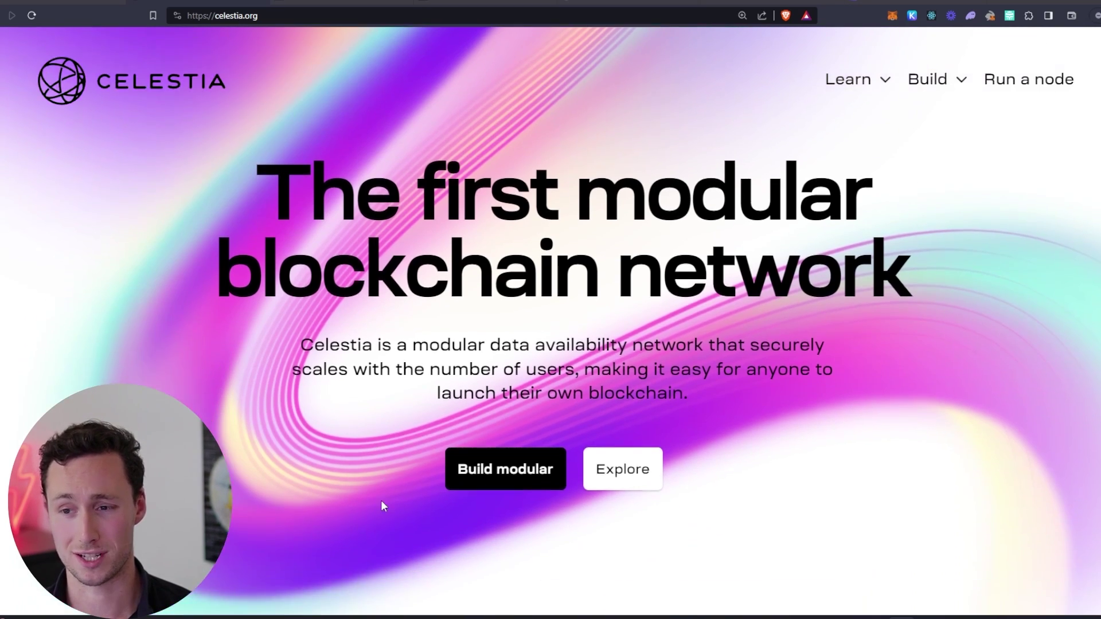
scroll(374, 509, up, 1)
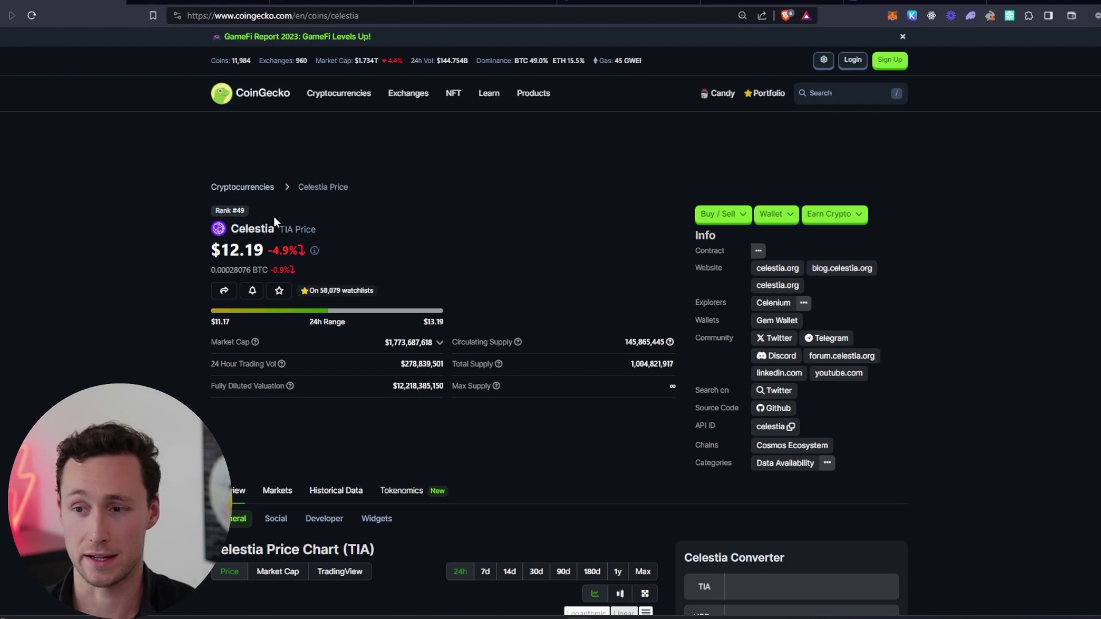
click(341, 2)
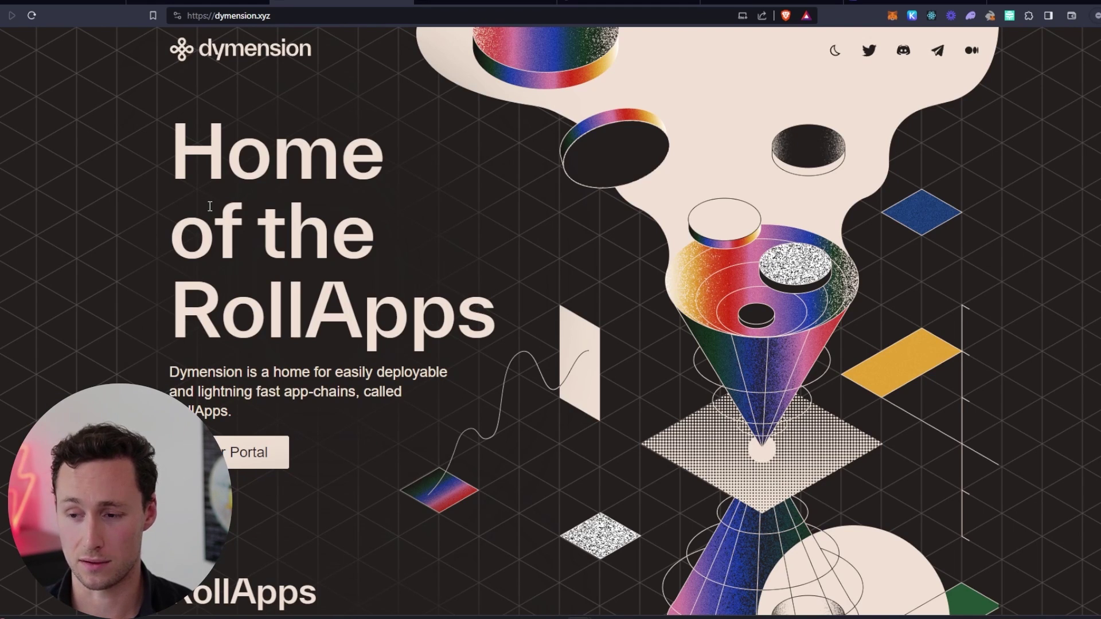
scroll(247, 213, down, 1)
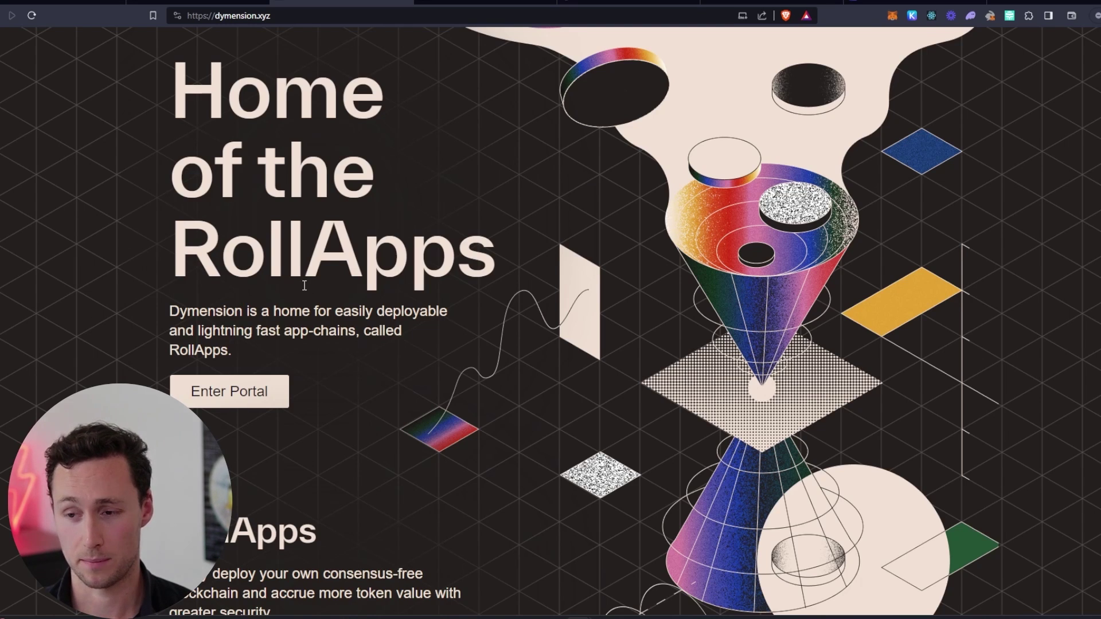
scroll(300, 291, up, 1)
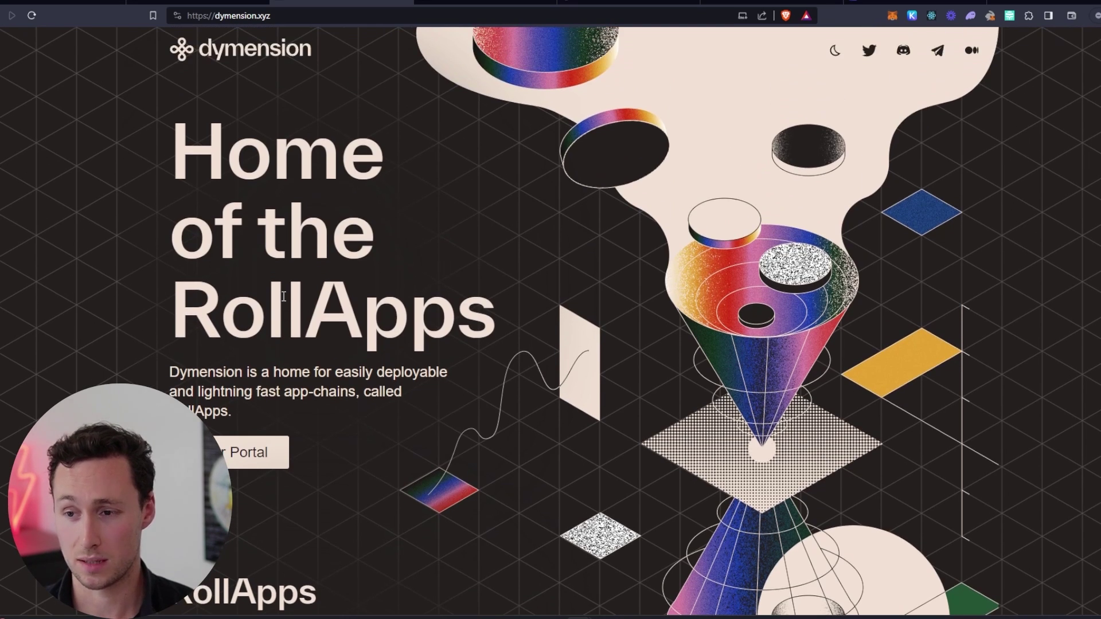
click(482, 3)
scroll(438, 287, down, 1)
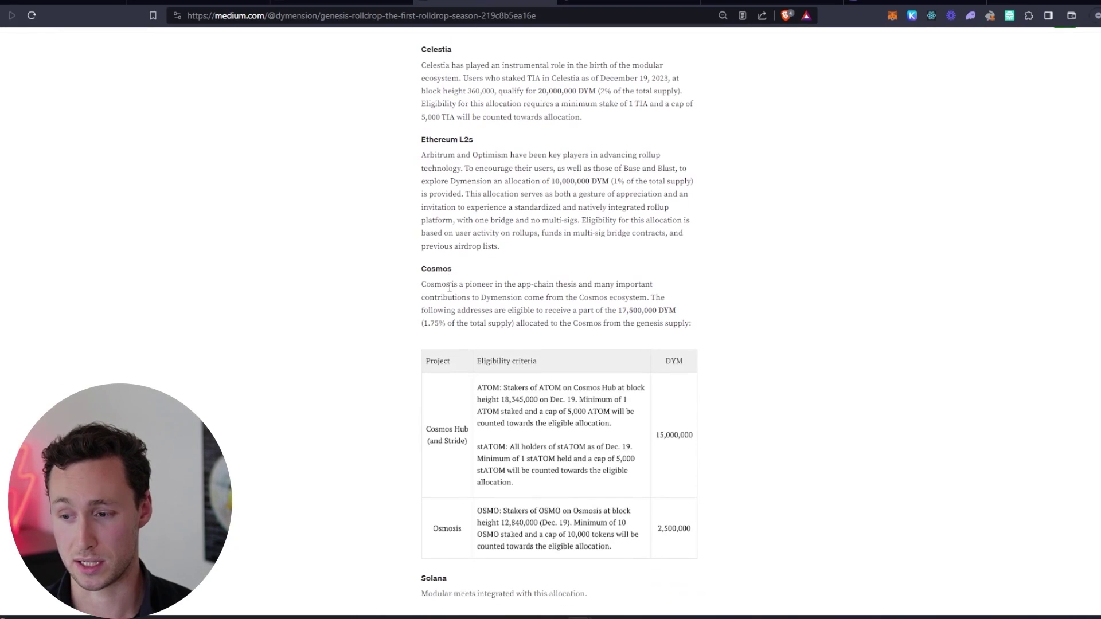
scroll(451, 292, up, 1)
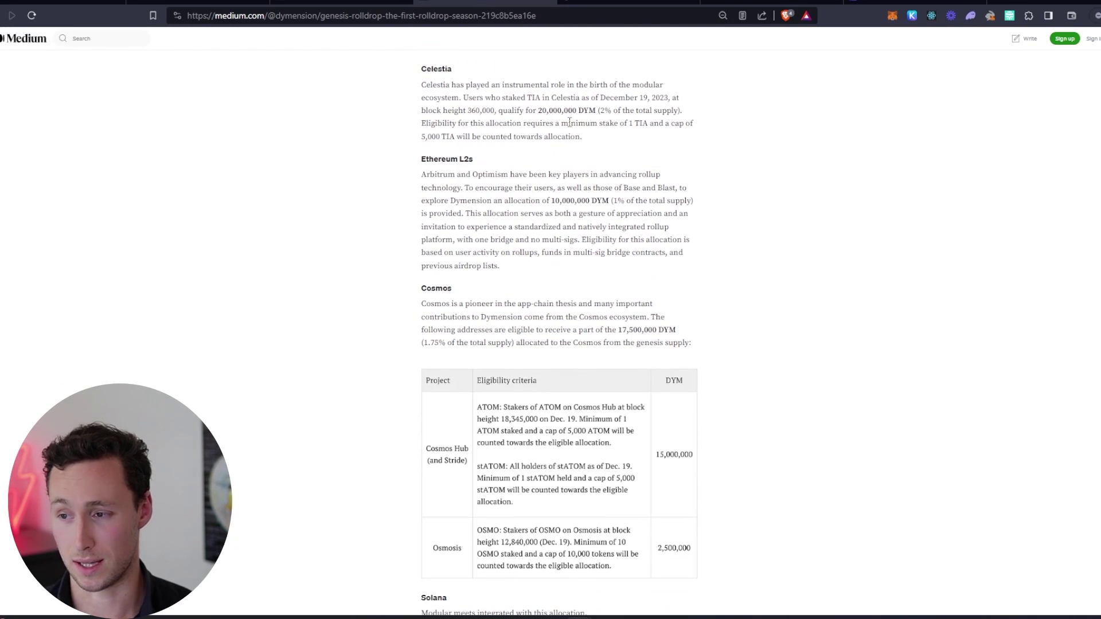
drag(612, 109, 598, 106)
click(598, 107)
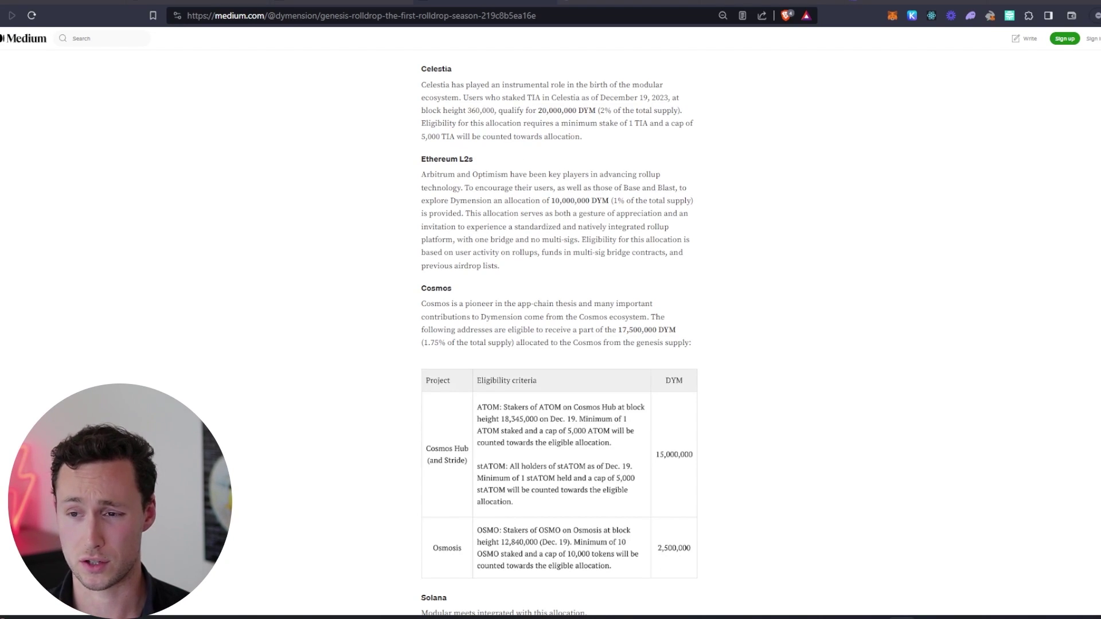
key(ctrl+Tab)
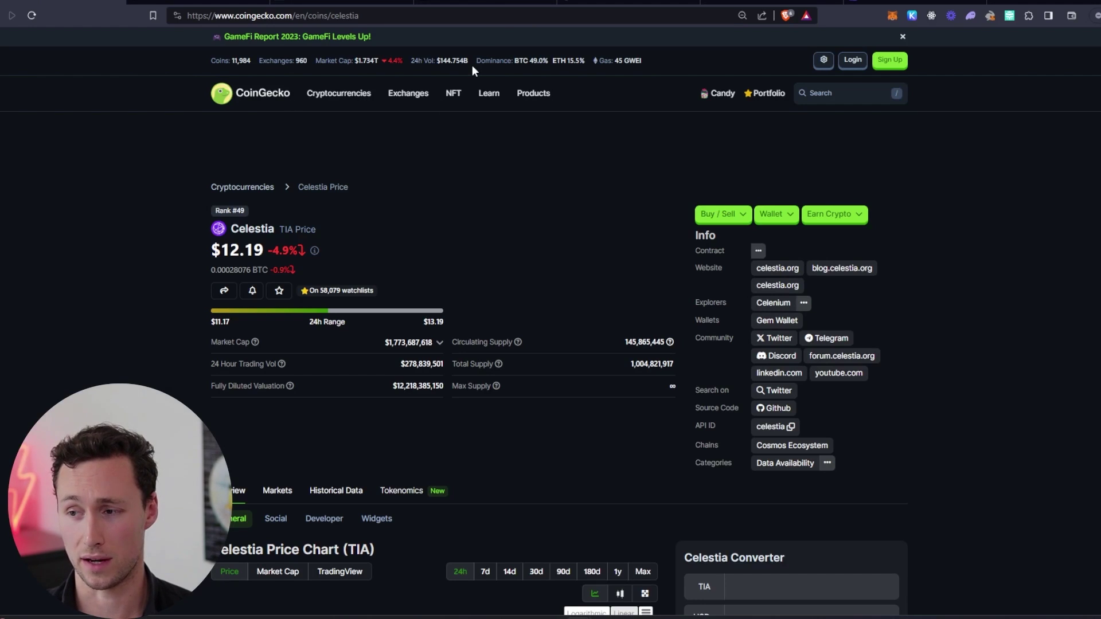
Switch to keplr.app and open the Download Keplr Wallet page with Chrome, Firefox, Edge, iOS and Android versions
mouse_move(339, 93)
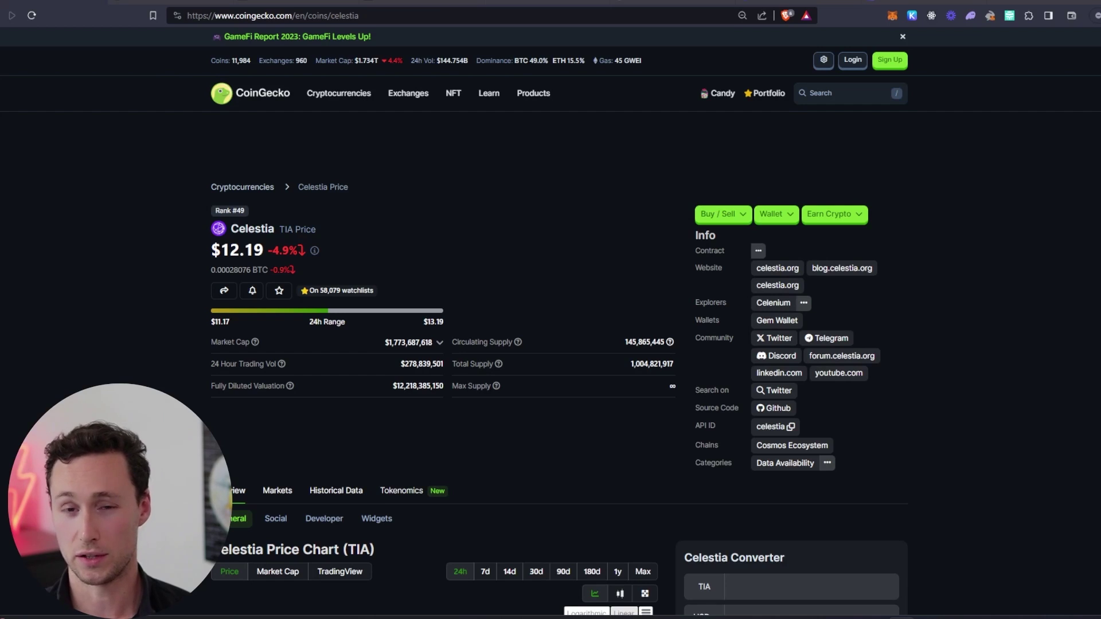
key(ctrl+Tab)
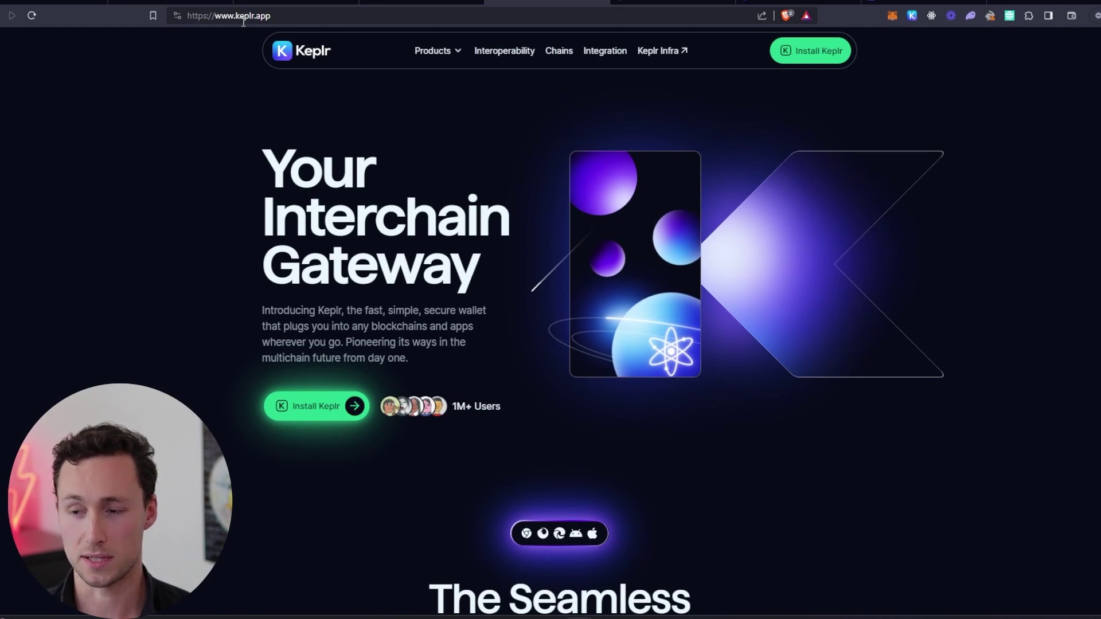
click(274, 17)
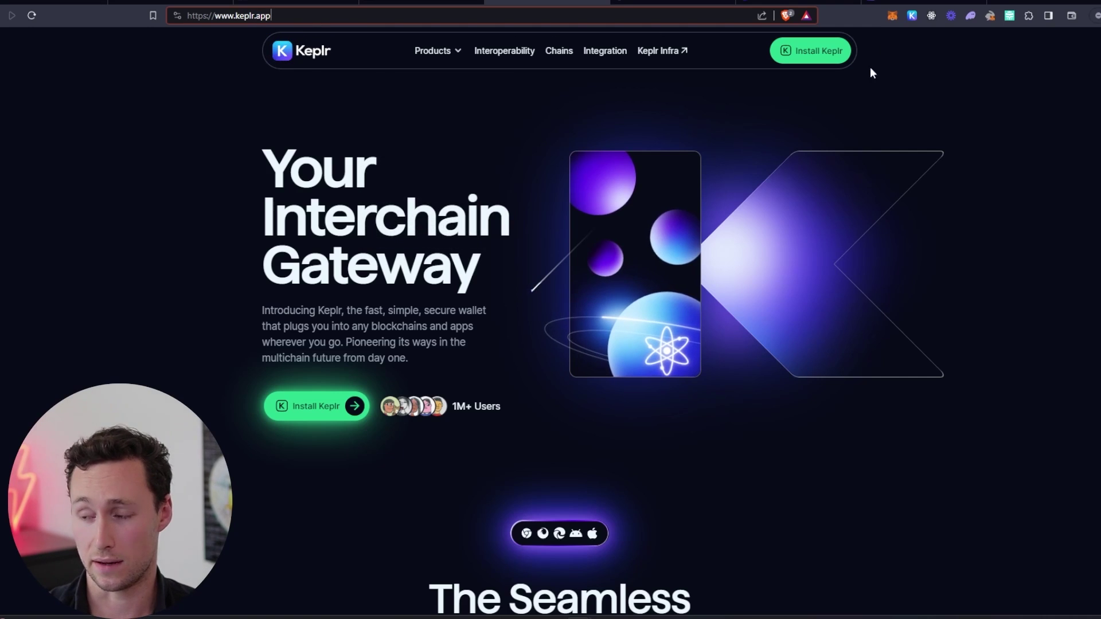
click(816, 50)
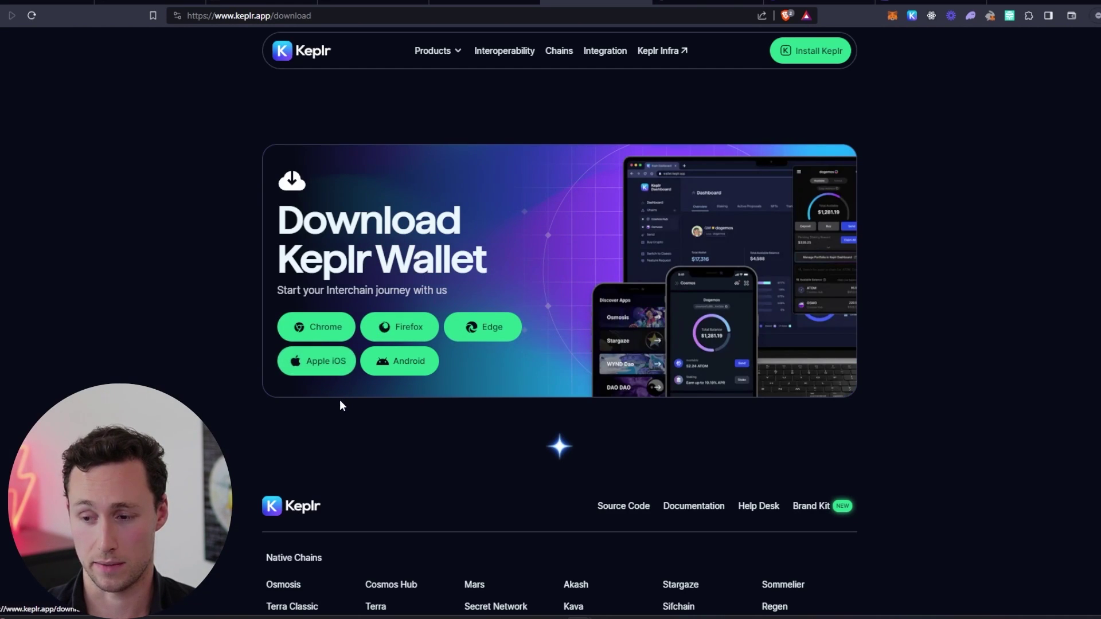
scroll(337, 399, down, 1)
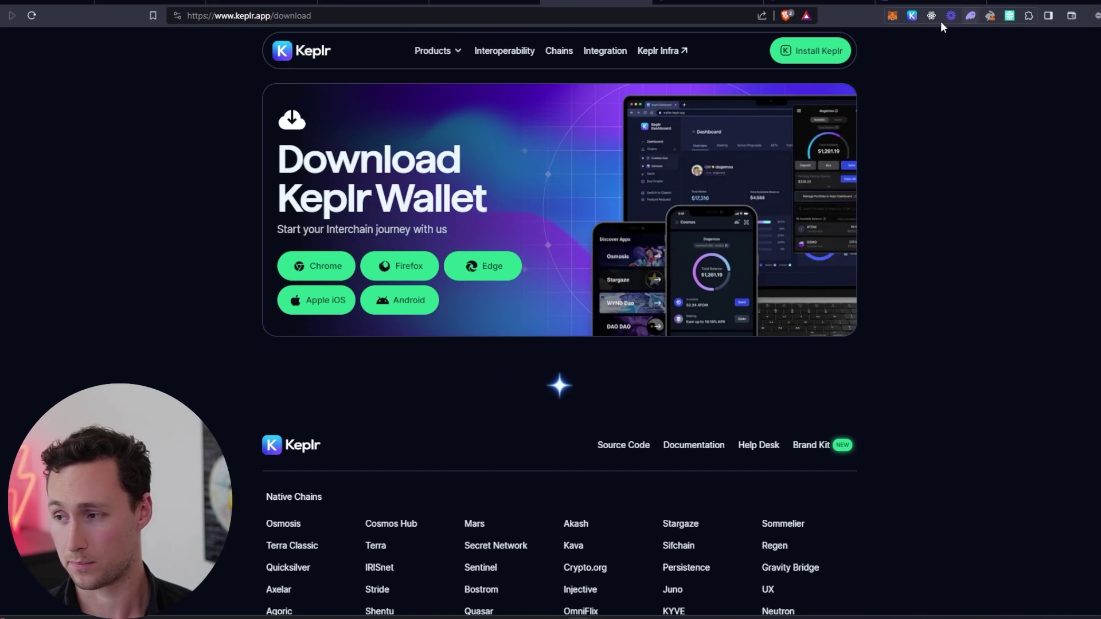
Check the Keplr wallet balance and asset list, then switch to the Osmosis ATOM-to-OSMO swap tab
click(914, 17)
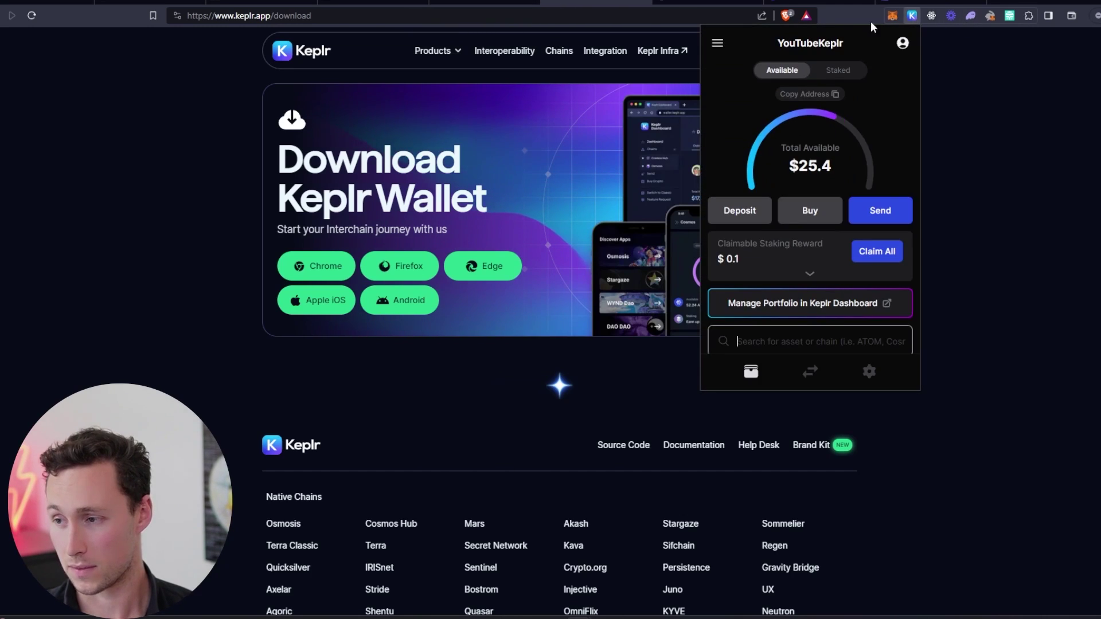
scroll(814, 177, down, 4)
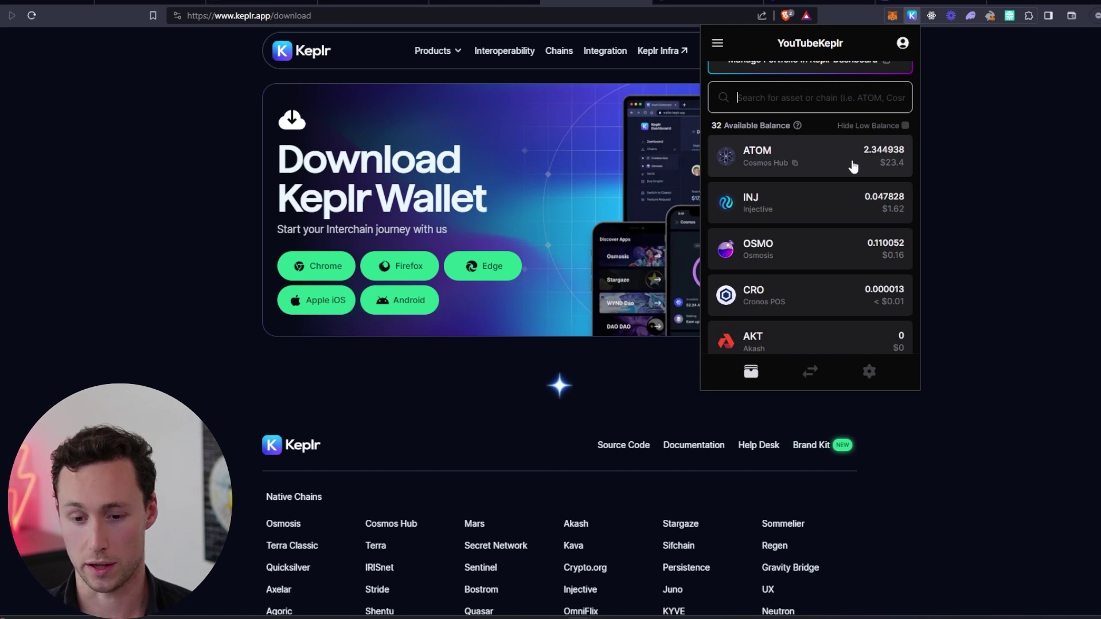
scroll(848, 166, up, 1)
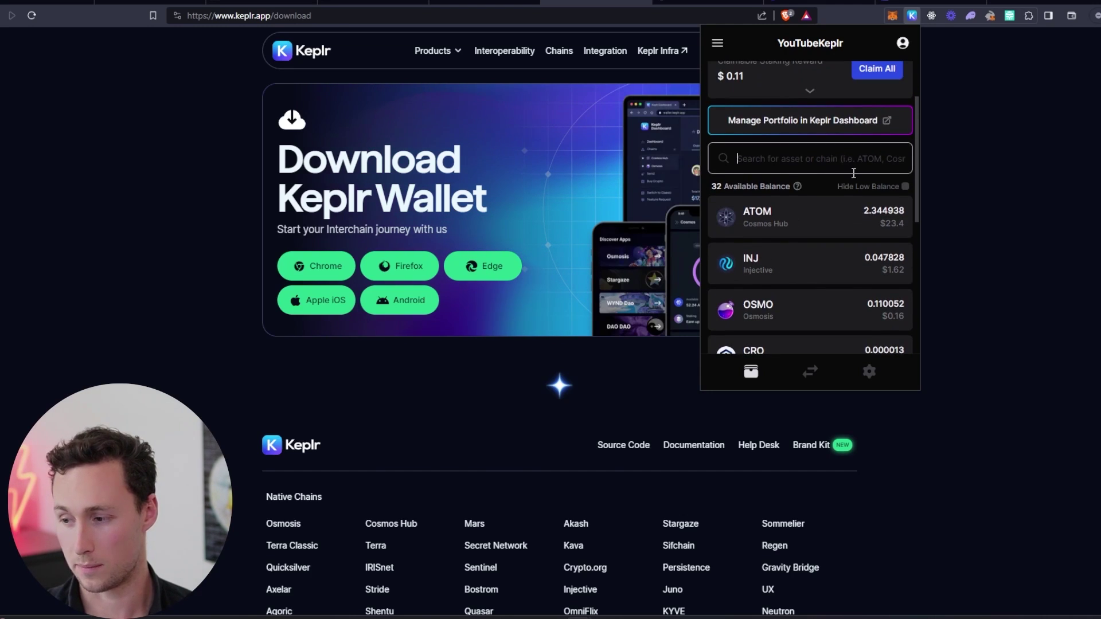
scroll(854, 174, up, 3)
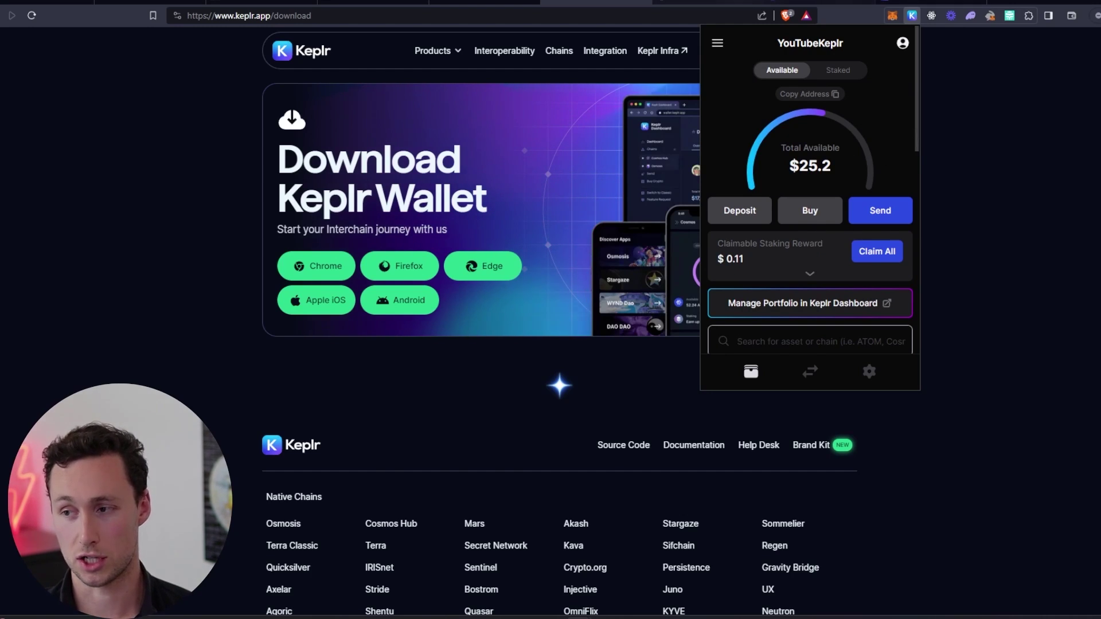
click(706, 3)
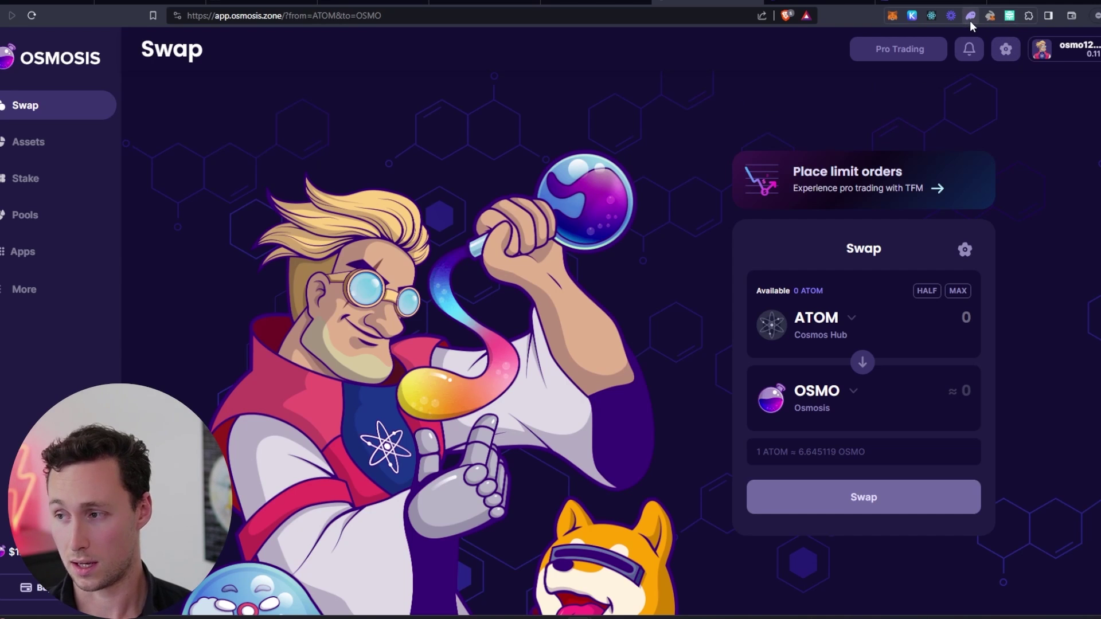
Start an ATOM send in Keplr and choose Osmosis as the IBC destination chain
click(911, 15)
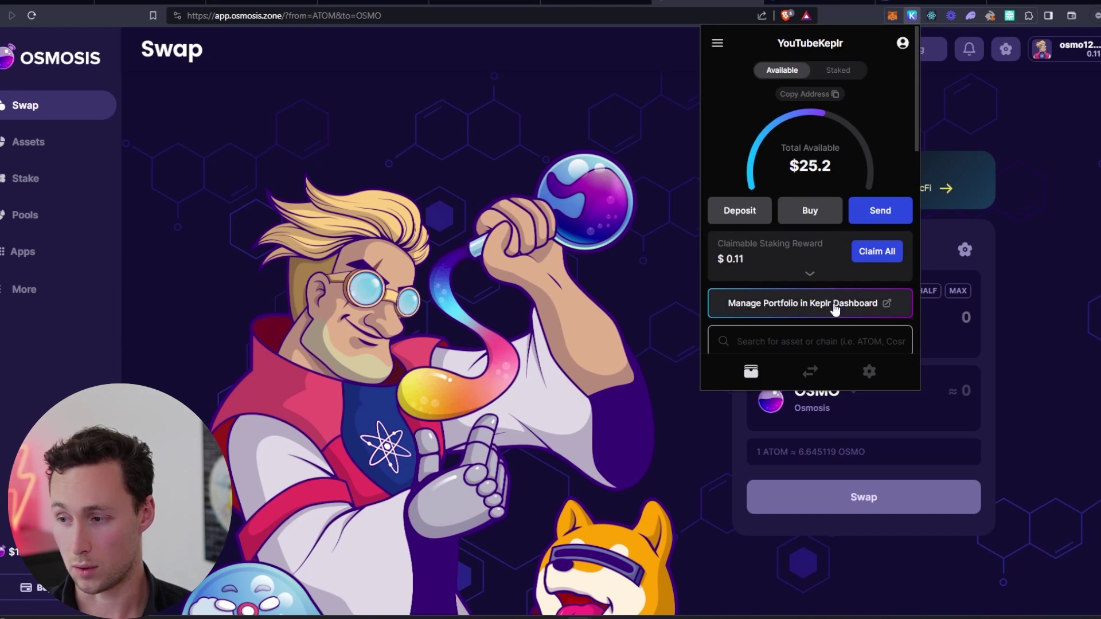
scroll(835, 311, down, 3)
scroll(836, 273, down, 1)
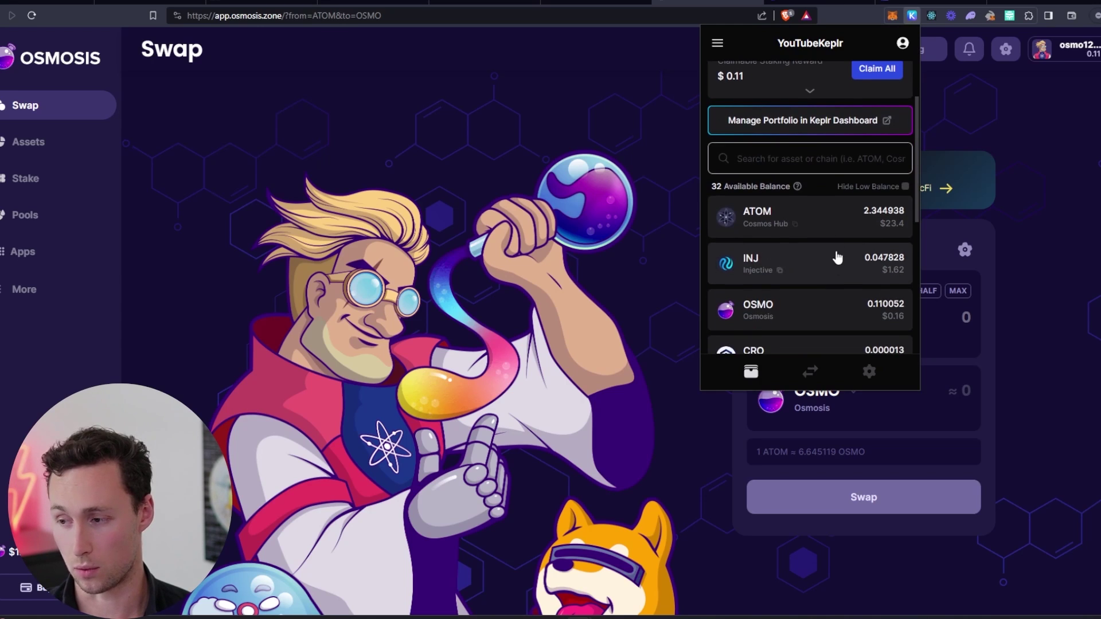
click(834, 215)
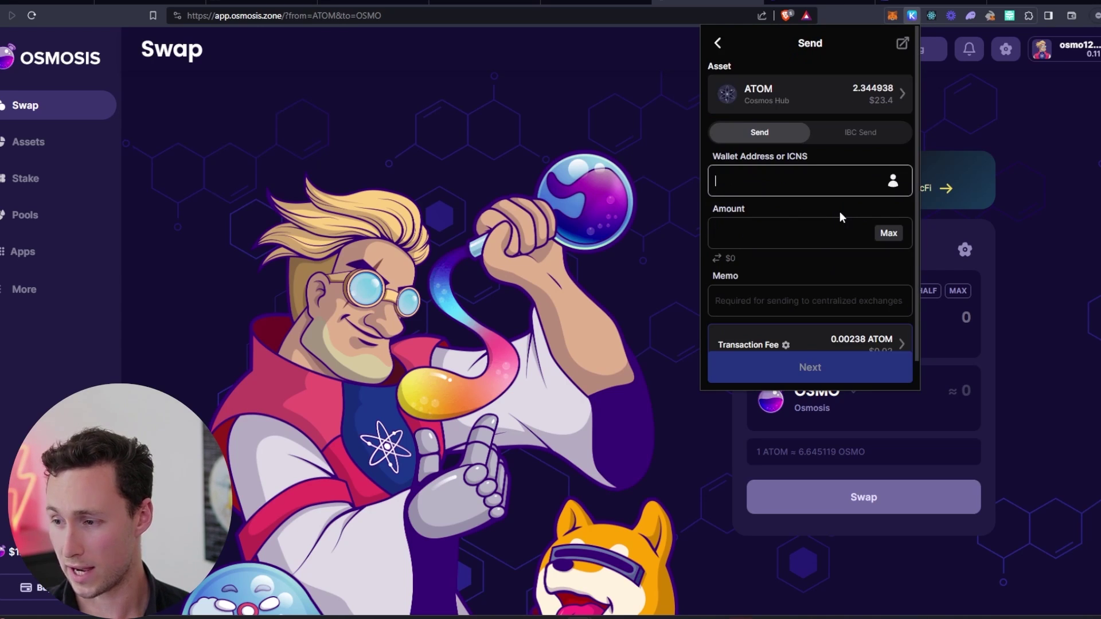
click(853, 135)
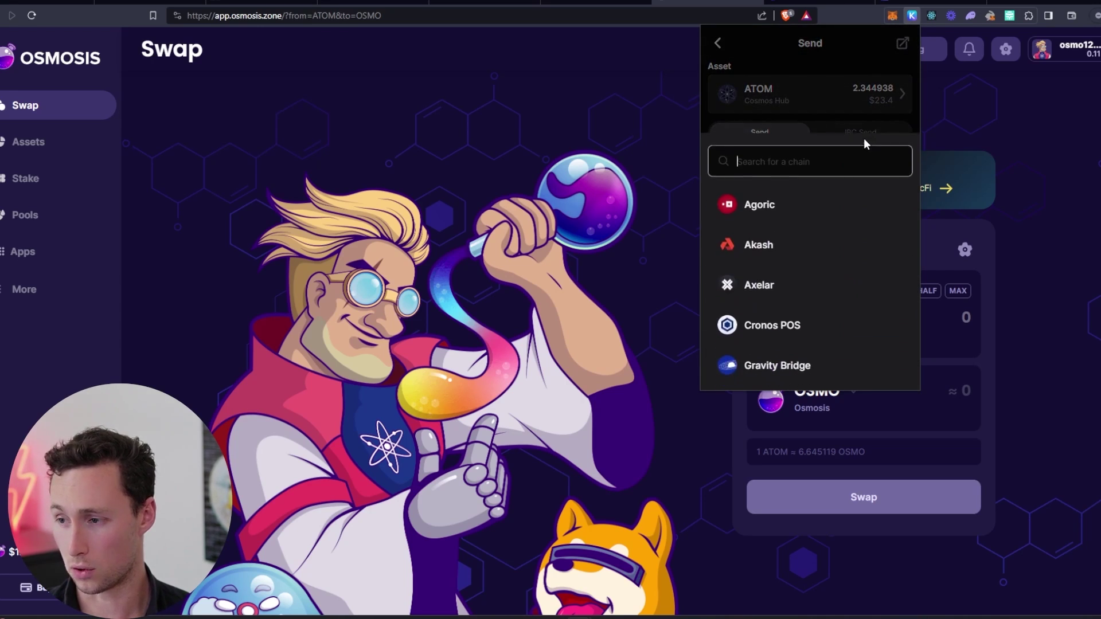
scroll(823, 315, down, 4)
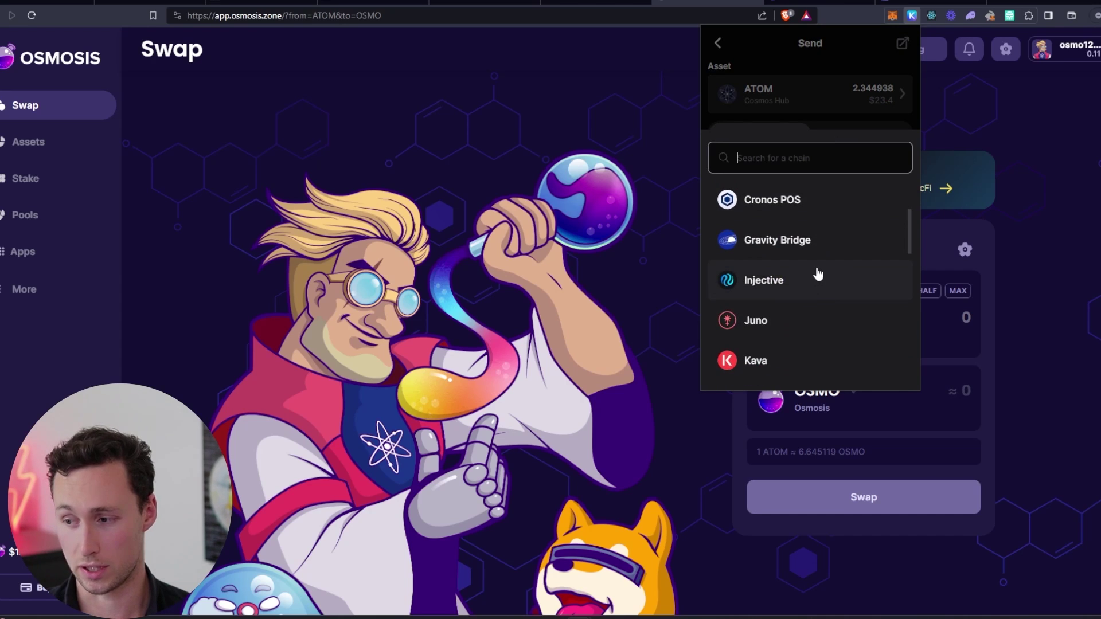
scroll(818, 275, down, 3)
click(799, 259)
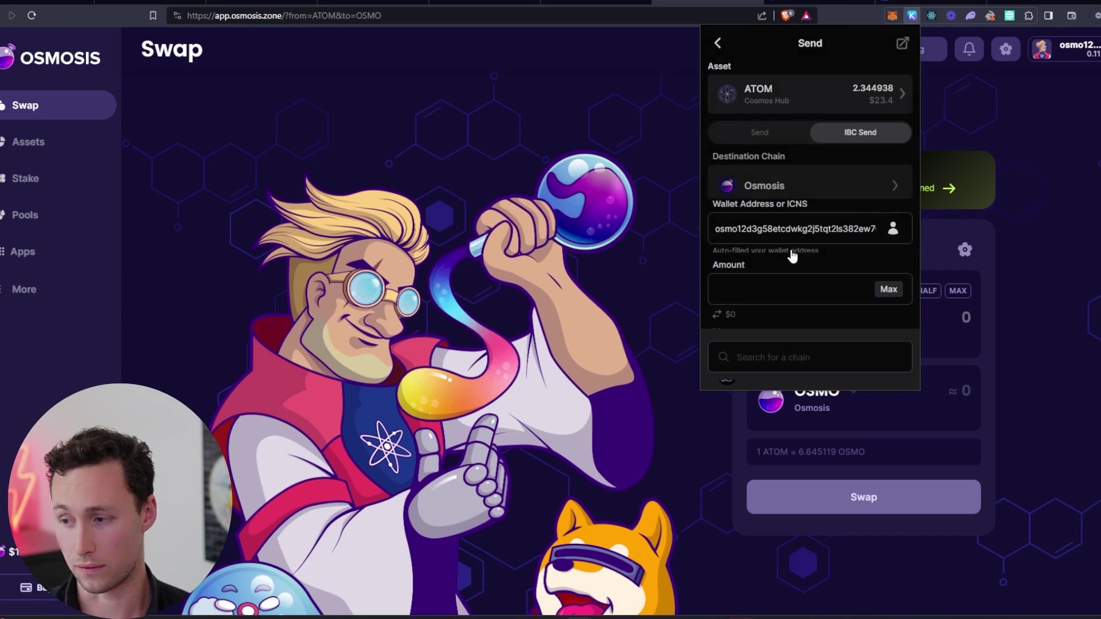
Enter an amount of 1 ATOM and approve the transfer
click(794, 310)
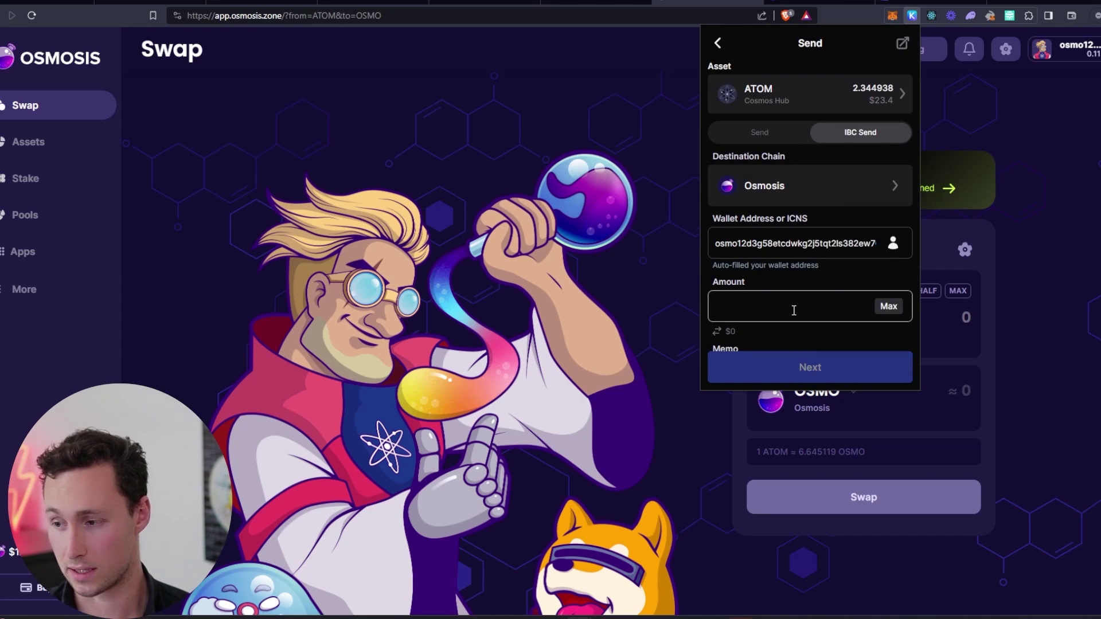
text(1)
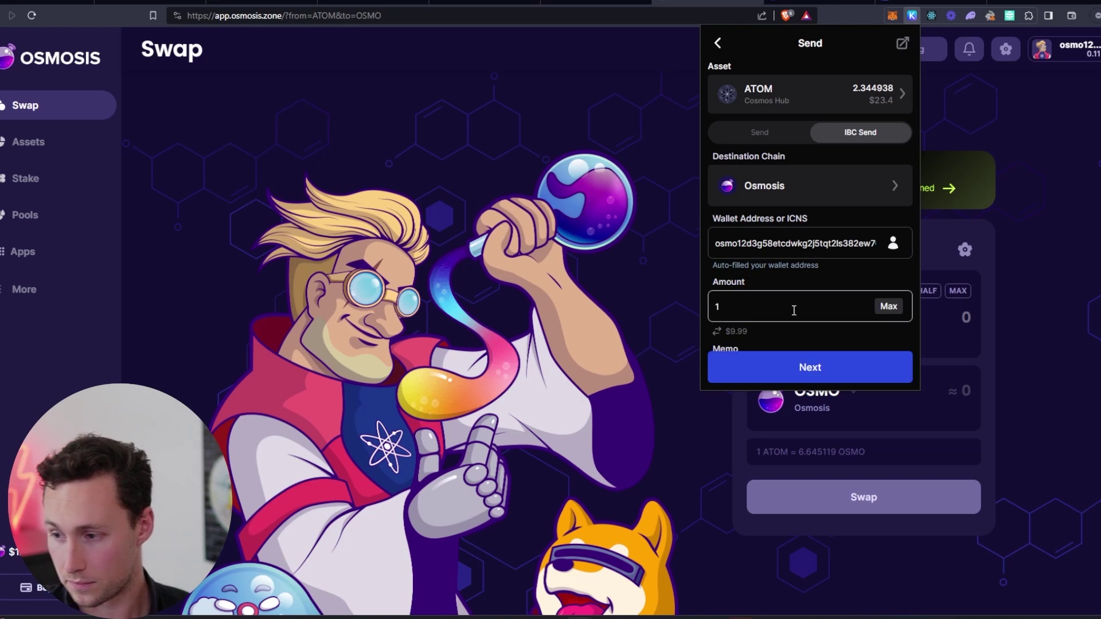
scroll(792, 286, down, 5)
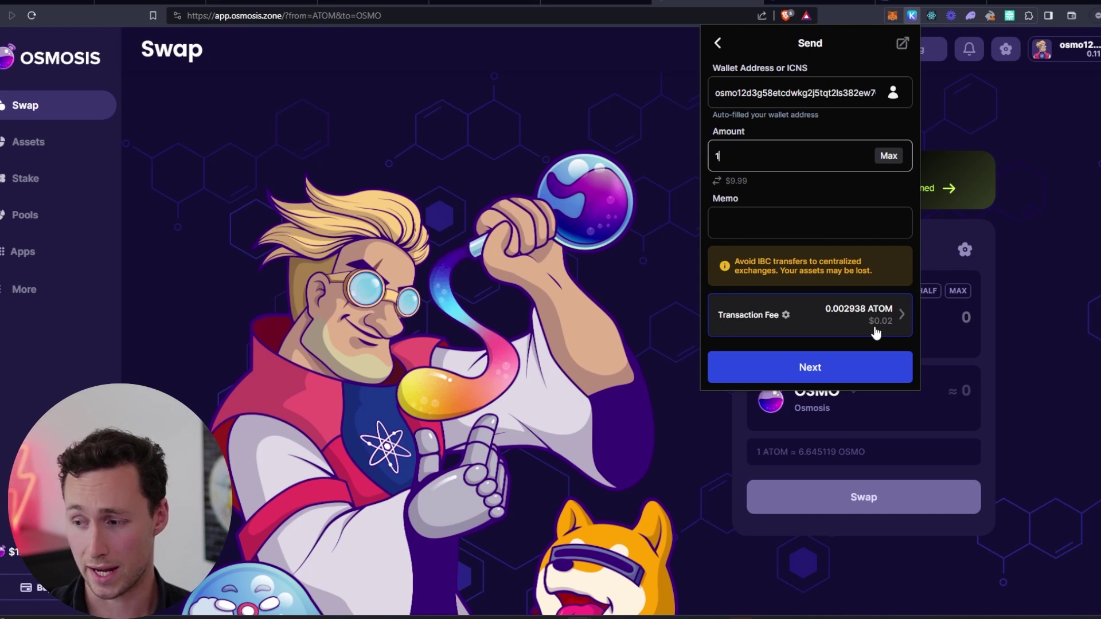
click(837, 368)
click(839, 370)
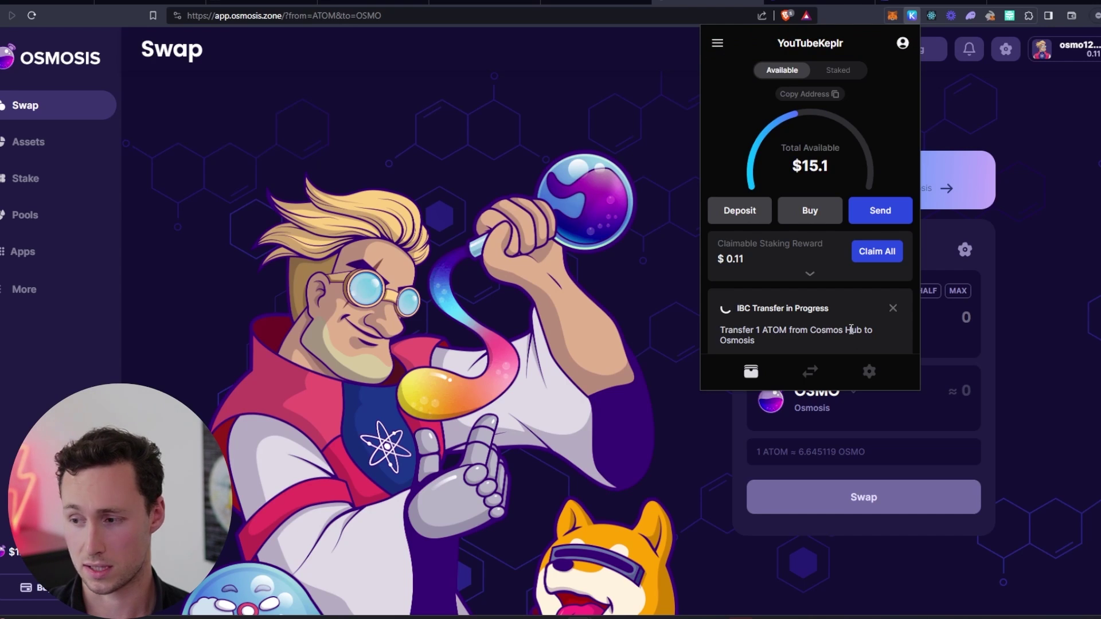
Close the Keplr popup and reopen it to confirm the 1 ATOM transfer succeeded
scroll(802, 225, down, 1)
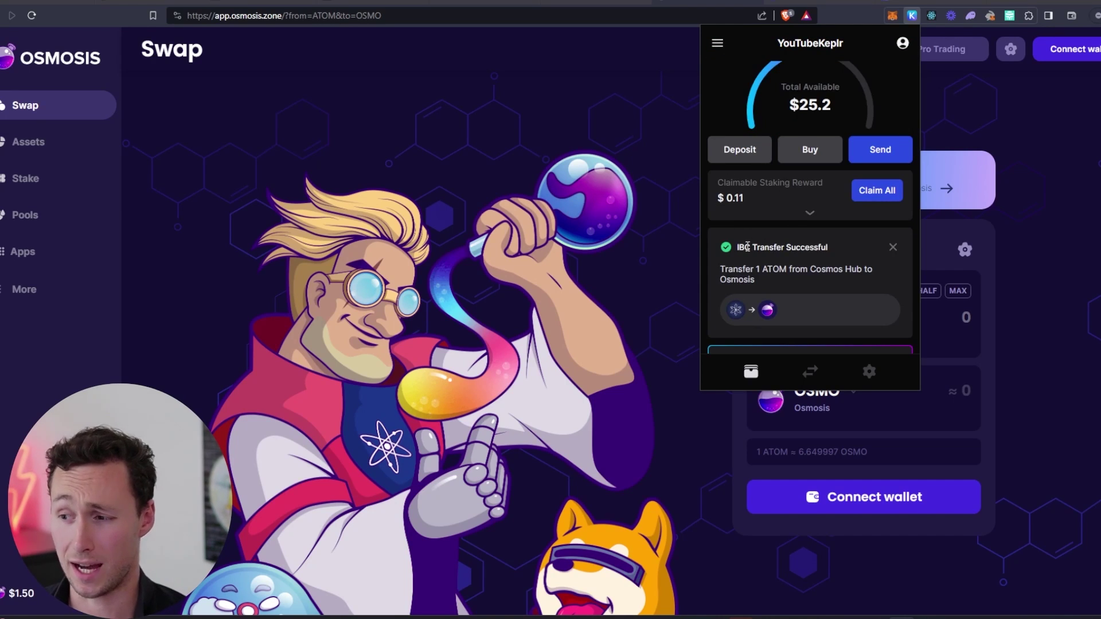
click(1079, 229)
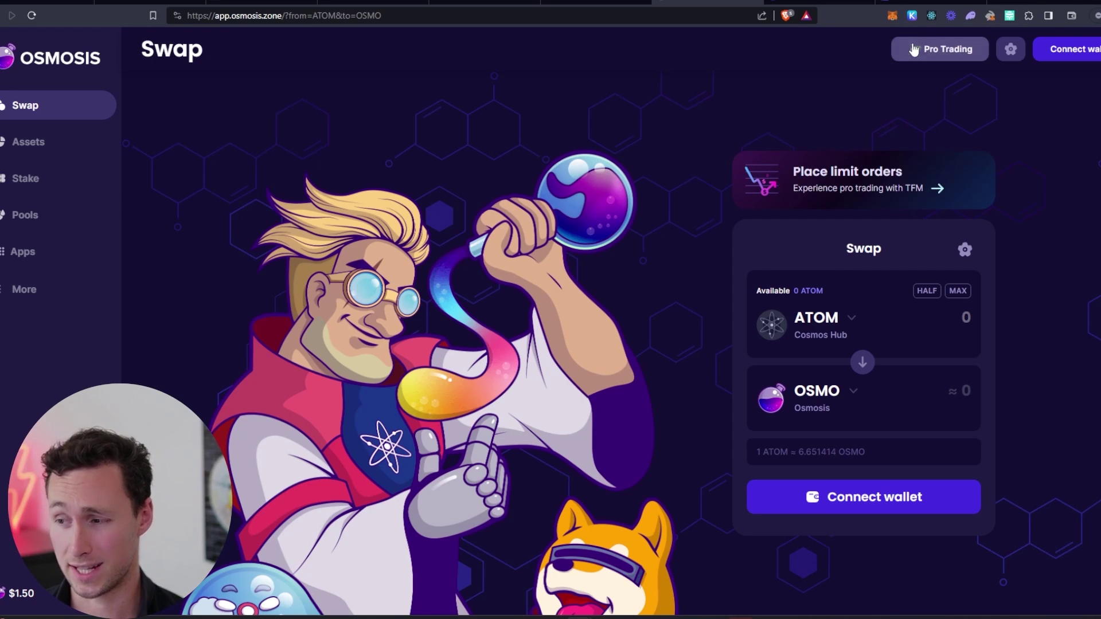
click(912, 16)
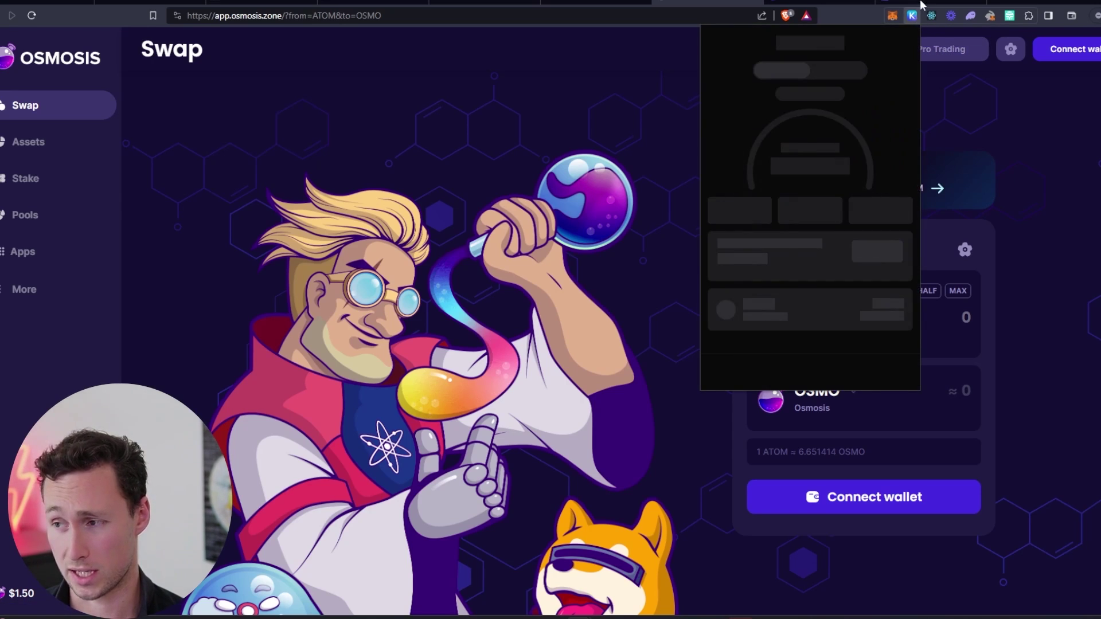
Connect the Keplr wallet to Osmosis Zone
click(413, 97)
click(1060, 54)
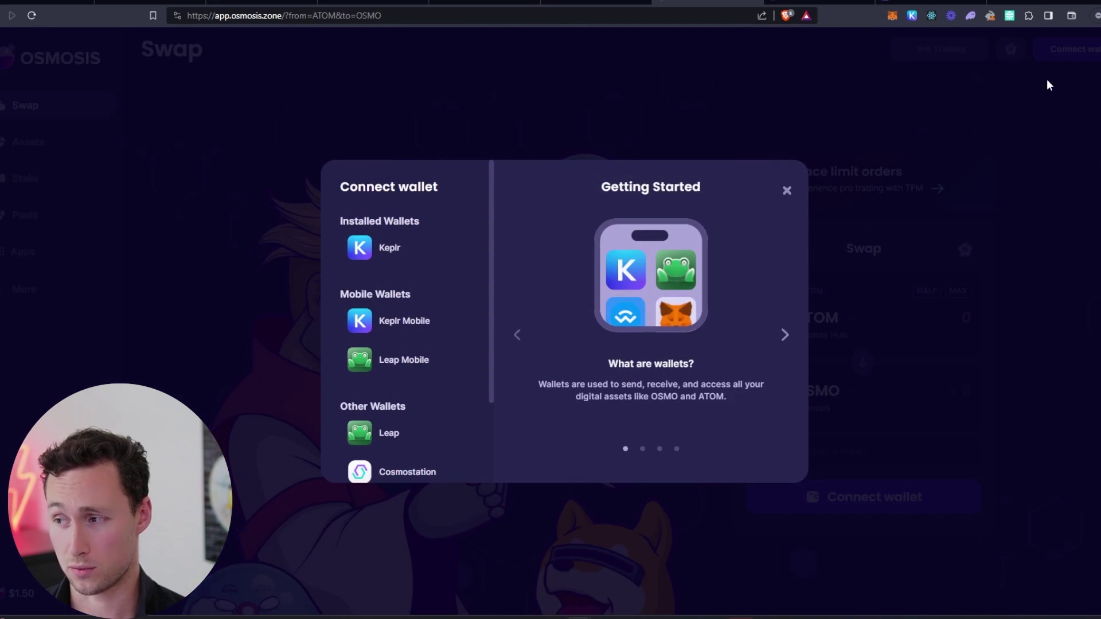
click(403, 244)
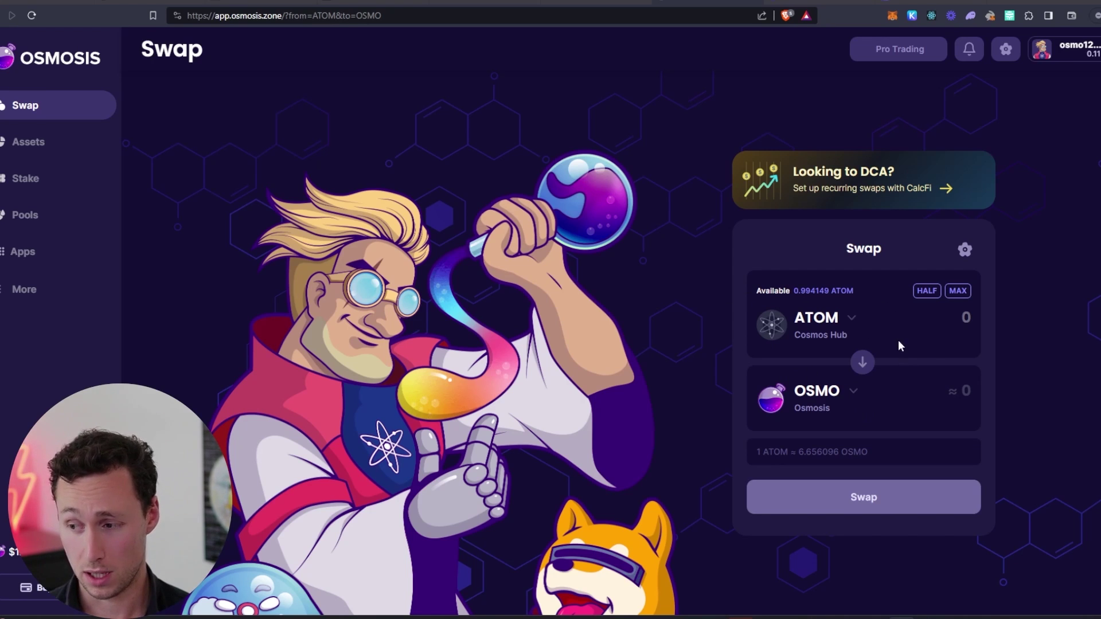
Change the receive token from OSMO to TIA, making the pair ATOM to TIA
click(838, 394)
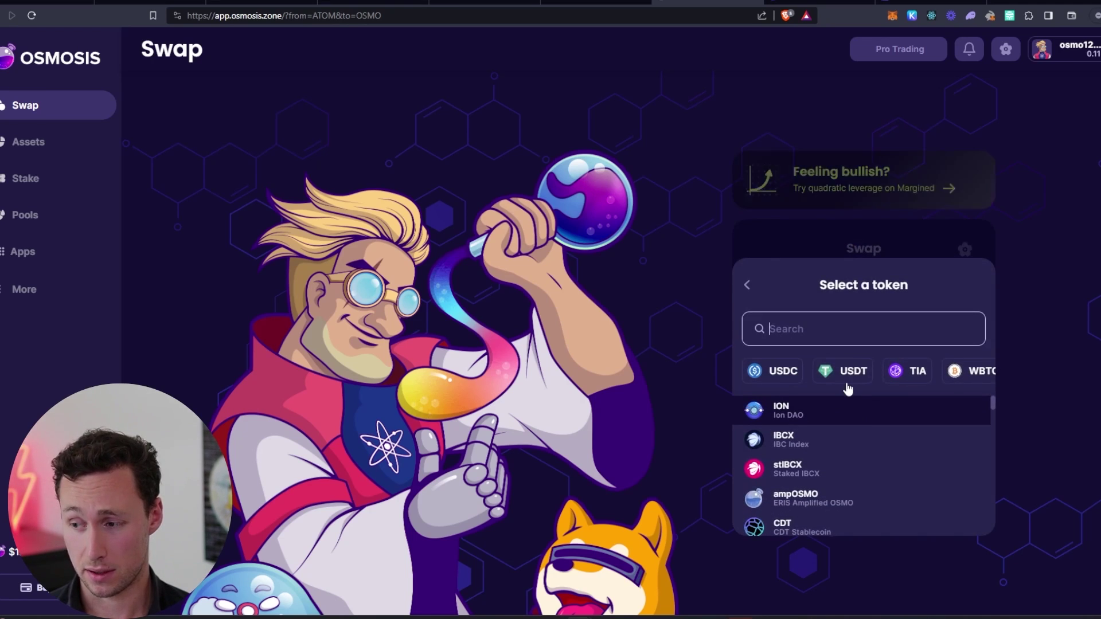
text(tia)
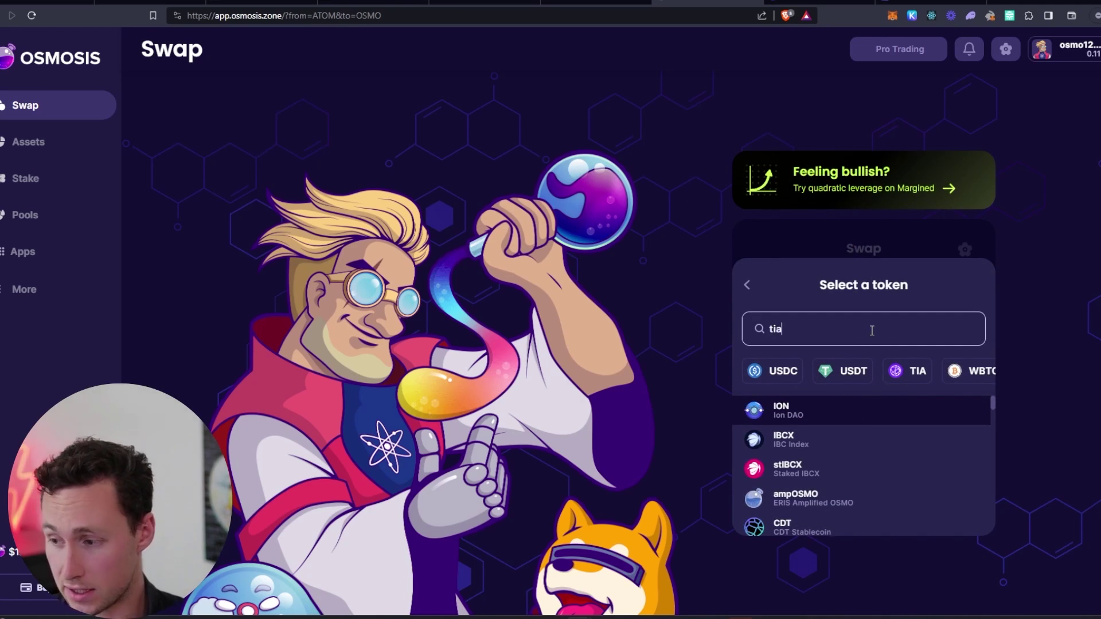
click(878, 408)
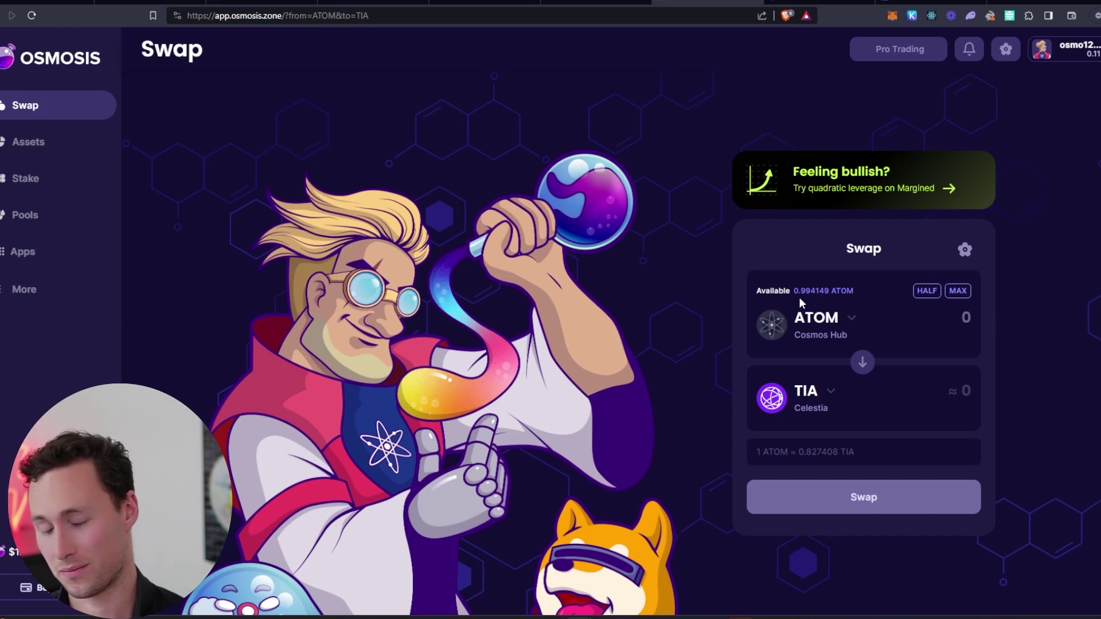
Set the swap amount to 0.95 ATOM, starting from the MAX balance
click(962, 292)
drag(929, 318, 1037, 332)
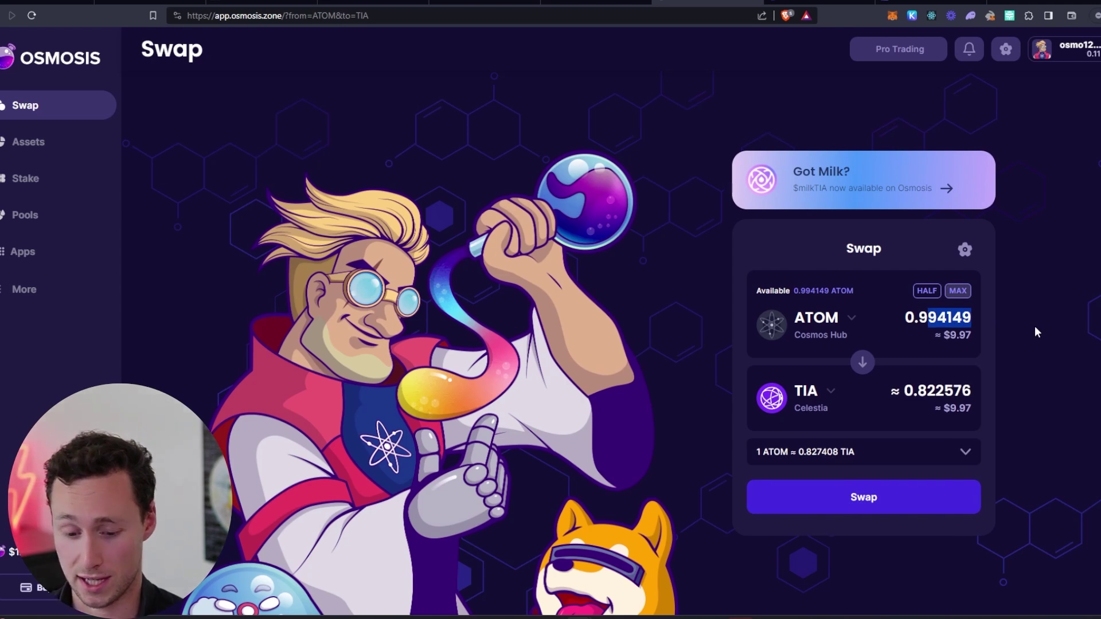
text(7)
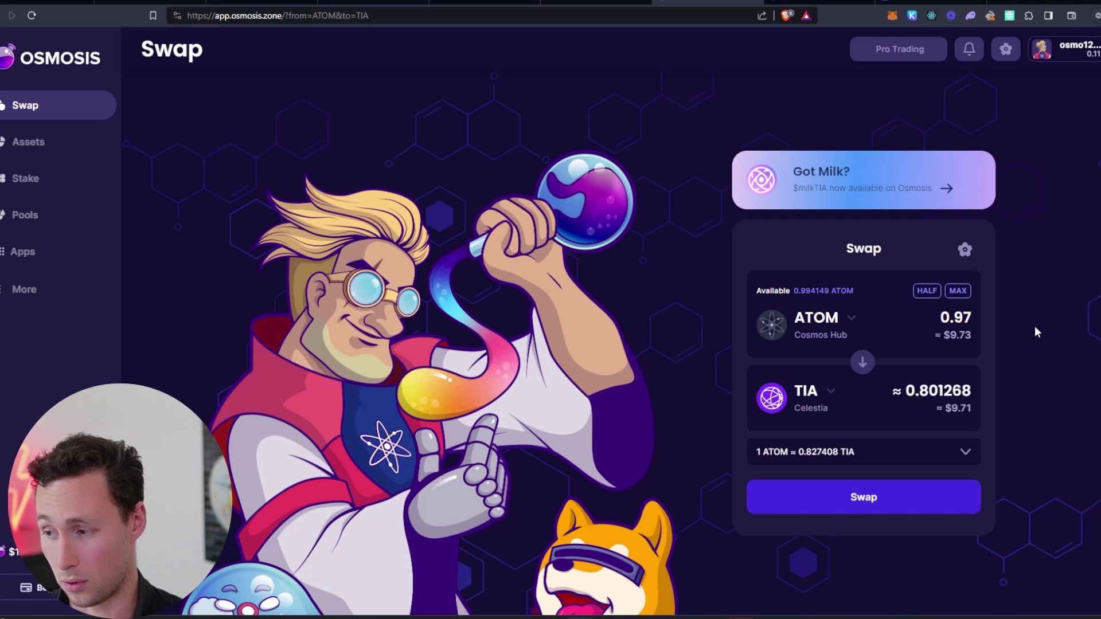
key(BackSpace)
text(5)
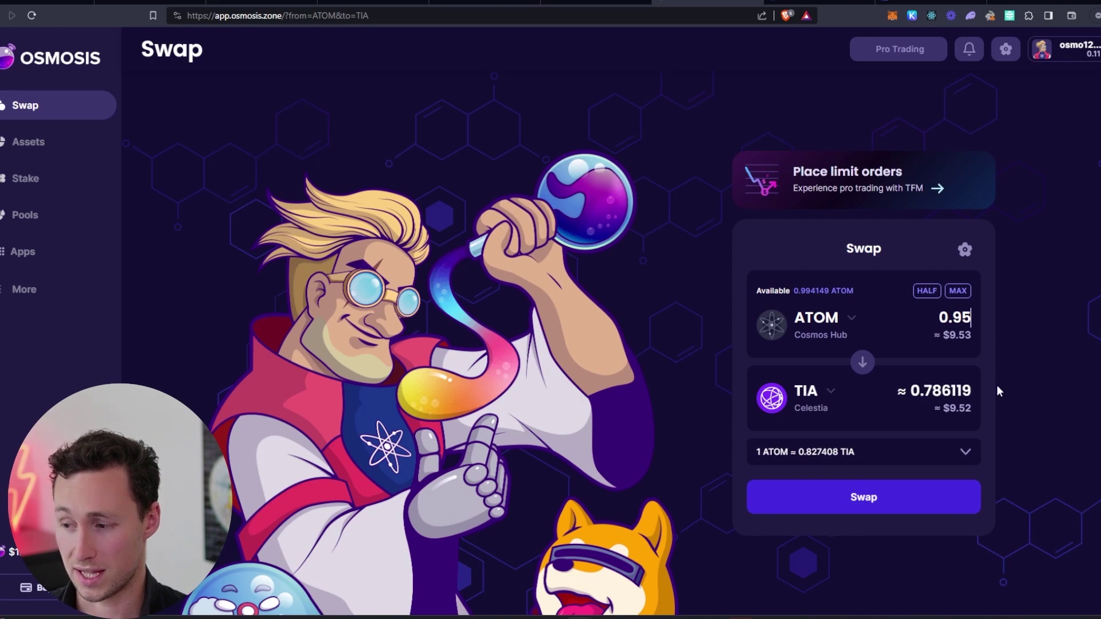
Approve the swap with the fee paid in ATOM, then flip the pair to show 0.787766 TIA
click(904, 513)
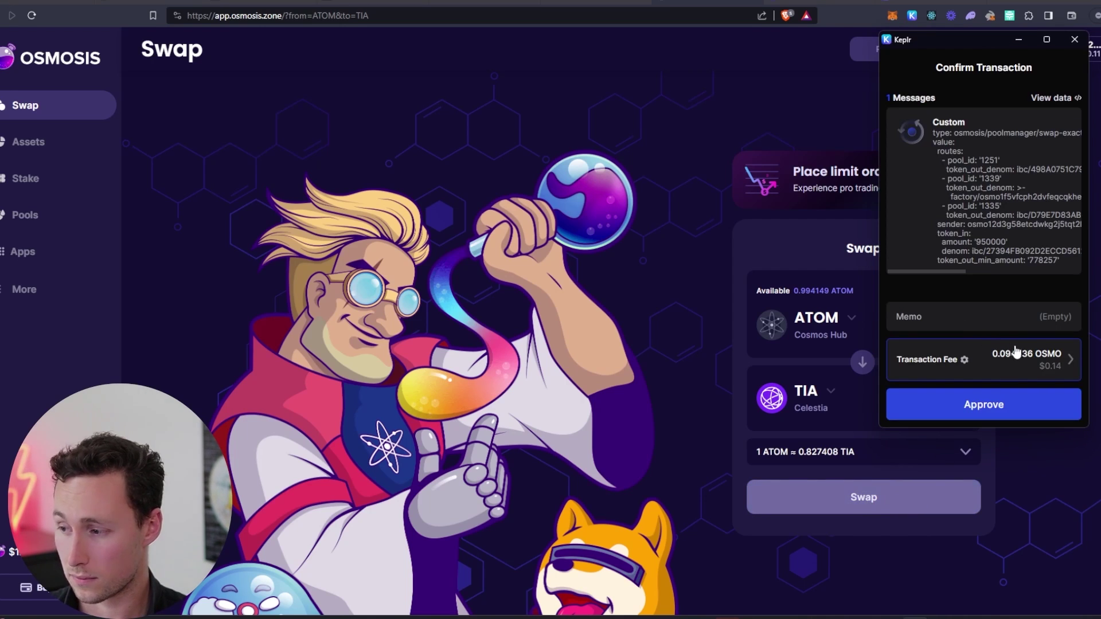
click(1068, 359)
click(1008, 291)
click(969, 340)
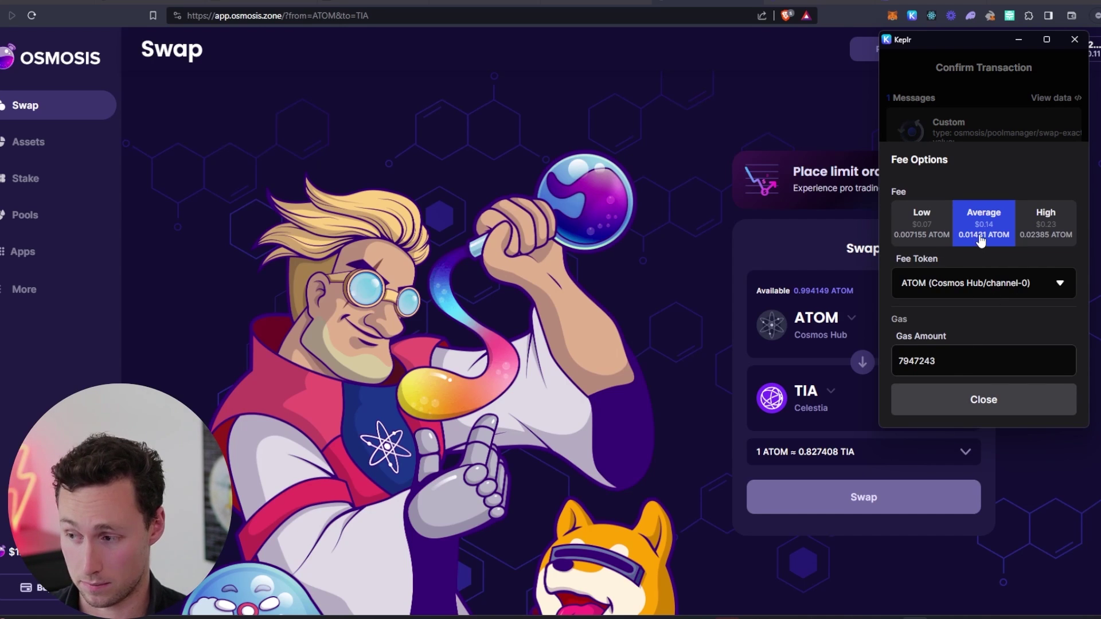
click(1012, 407)
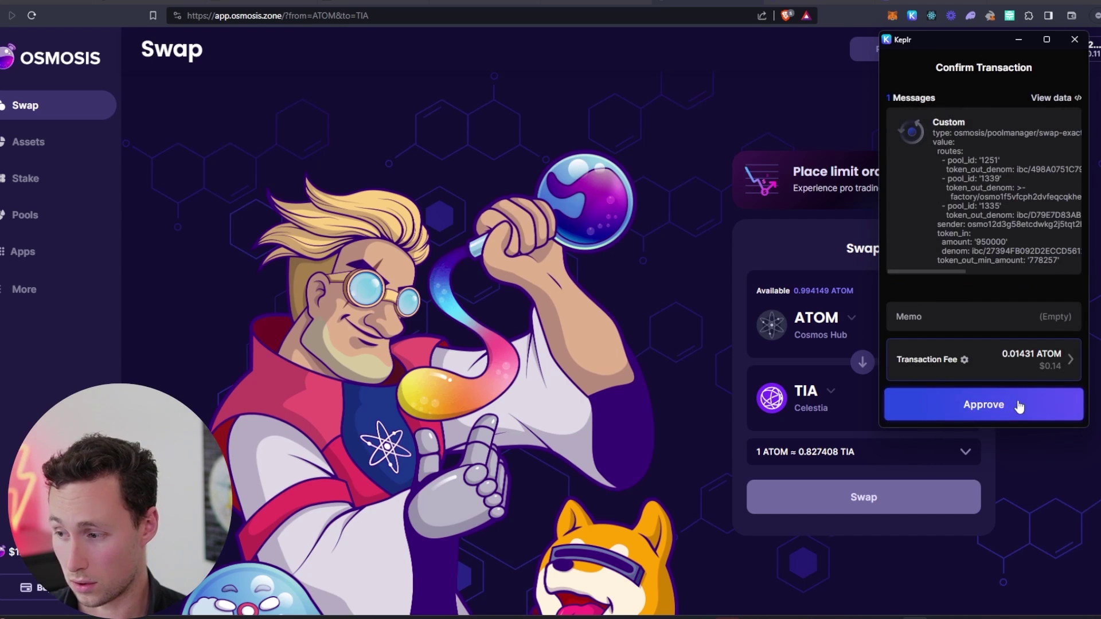
click(1015, 411)
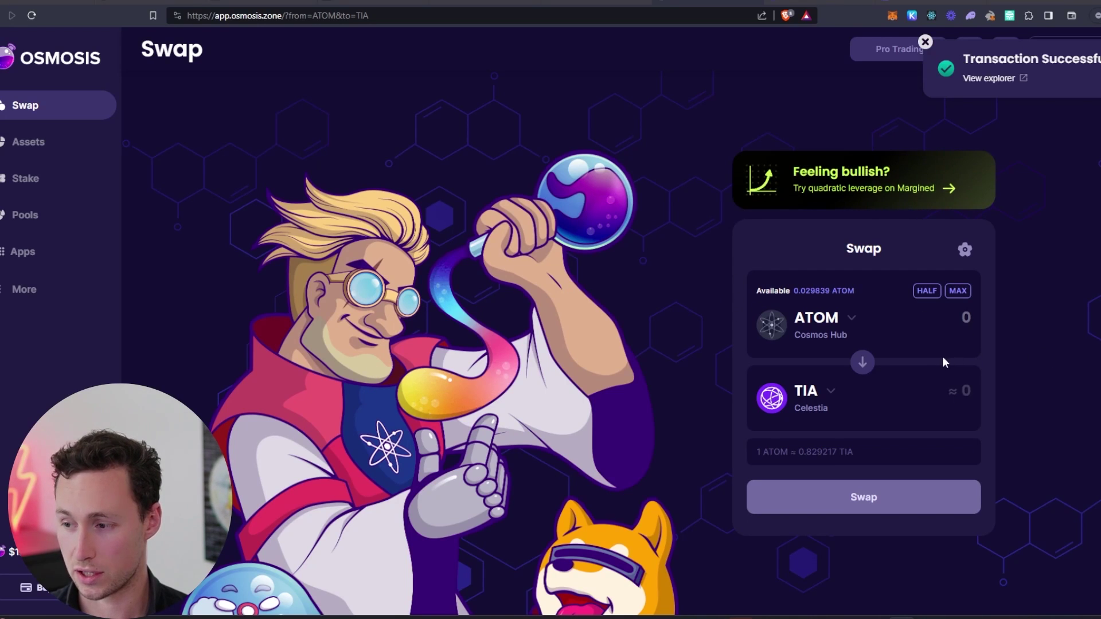
click(862, 362)
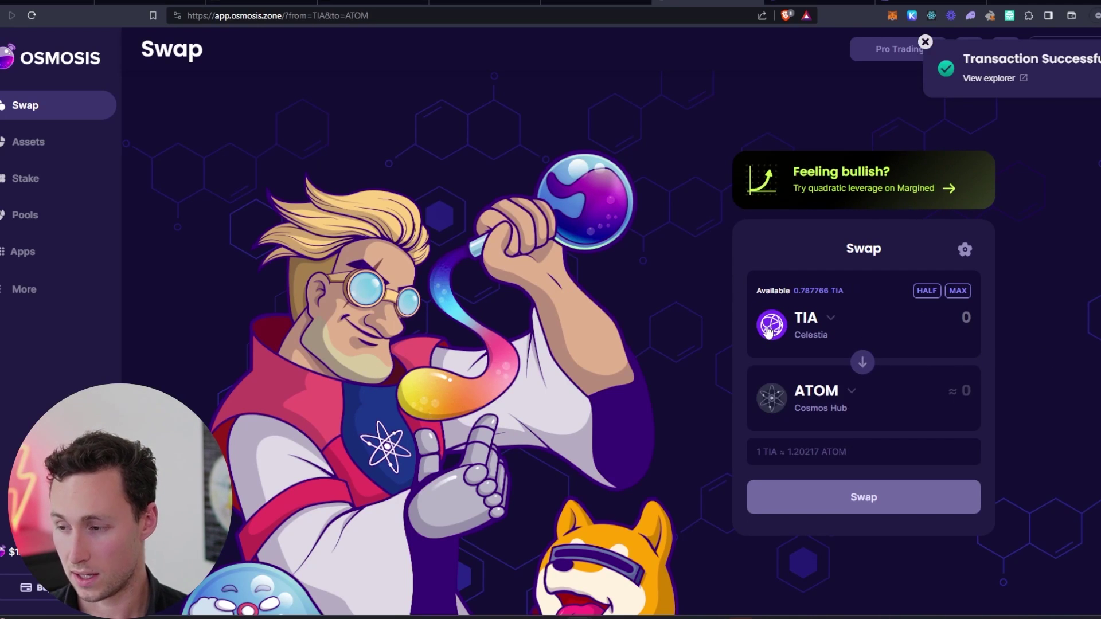
click(925, 41)
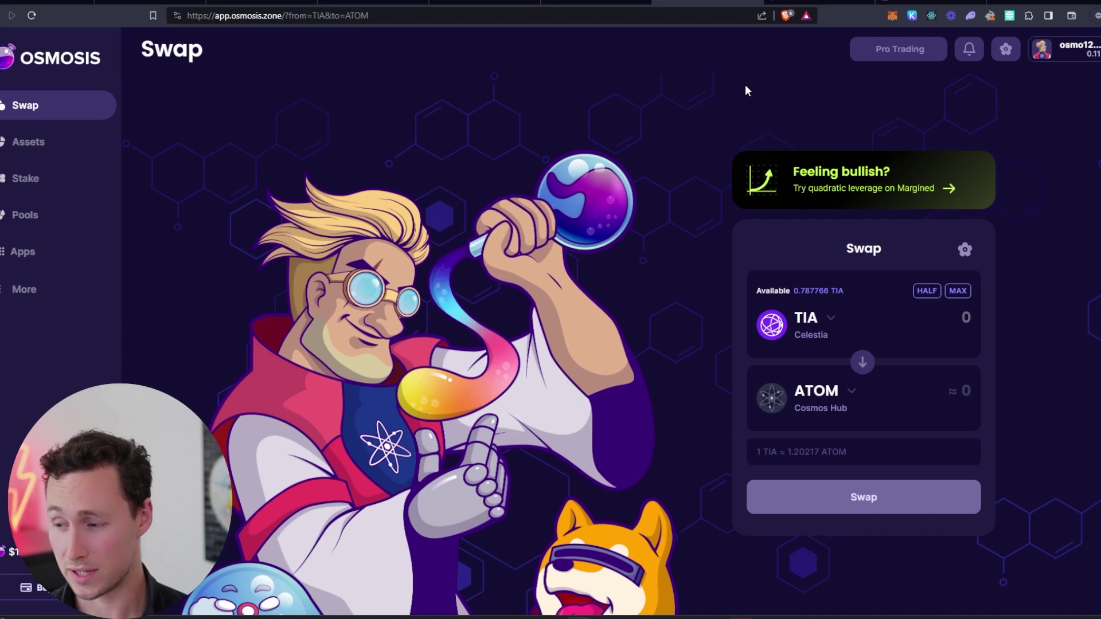
Open the Keplr wallet and browse asset balances, backing out of an ATOM send form
click(912, 15)
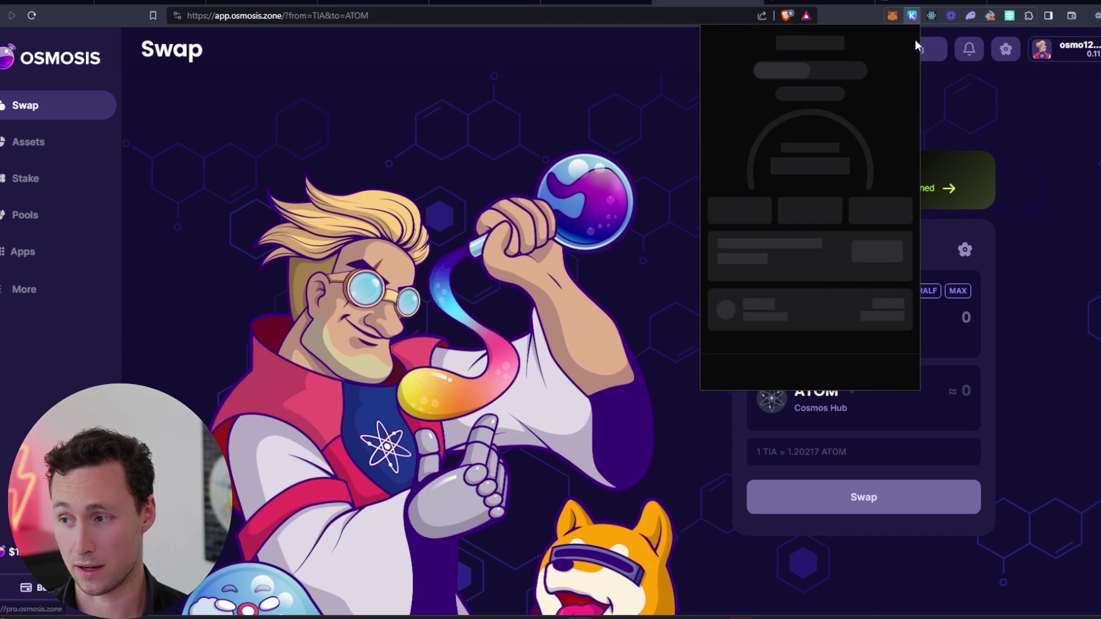
scroll(833, 277, down, 2)
scroll(833, 276, down, 5)
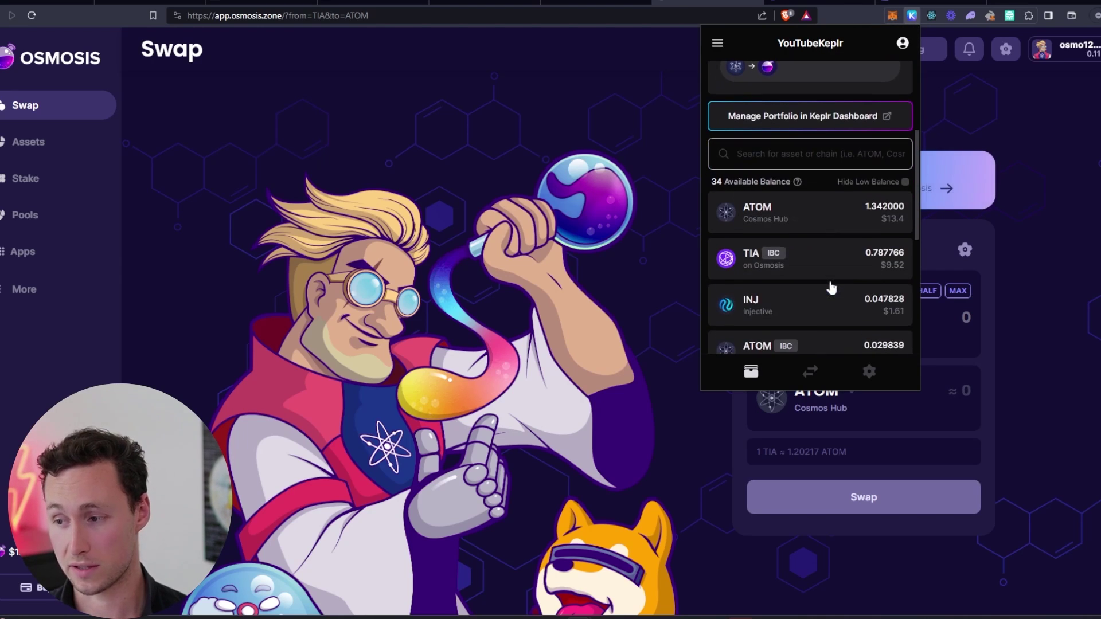
scroll(832, 287, up, 2)
scroll(832, 287, up, 1)
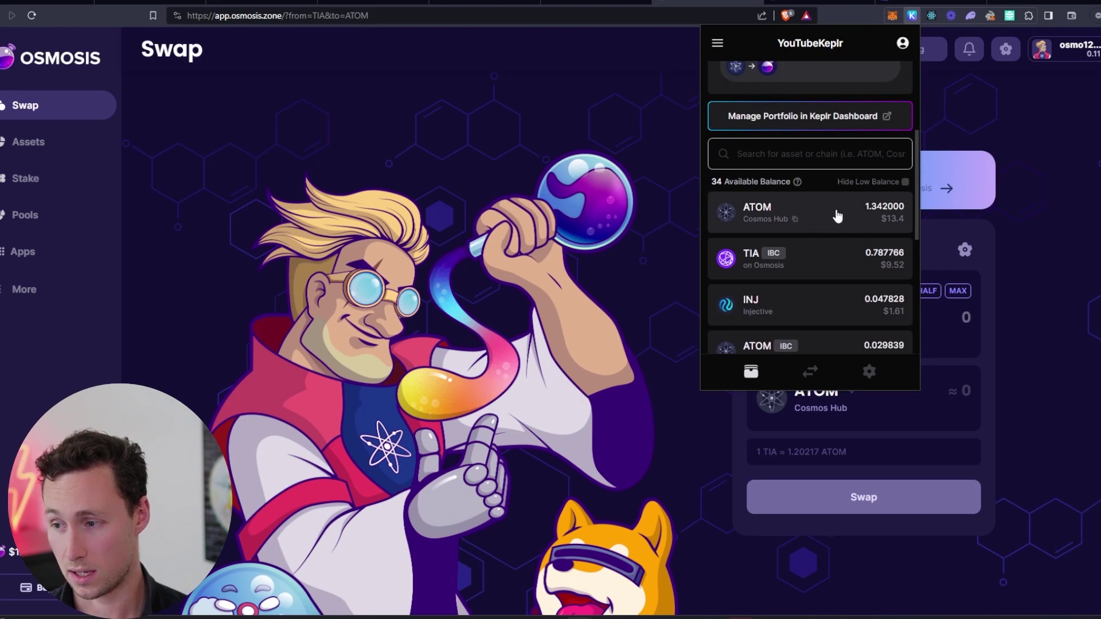
click(827, 215)
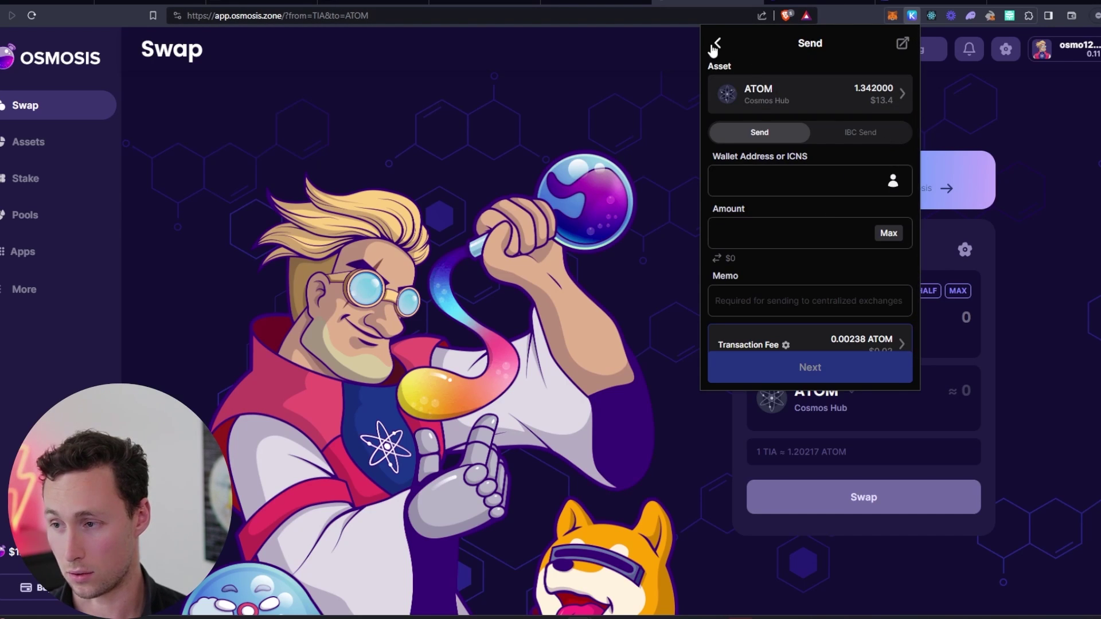
click(717, 43)
scroll(787, 230, down, 5)
scroll(814, 230, down, 1)
Fill in an IBC send of the full 0.787766 TIA from Osmosis to Celestia
click(843, 201)
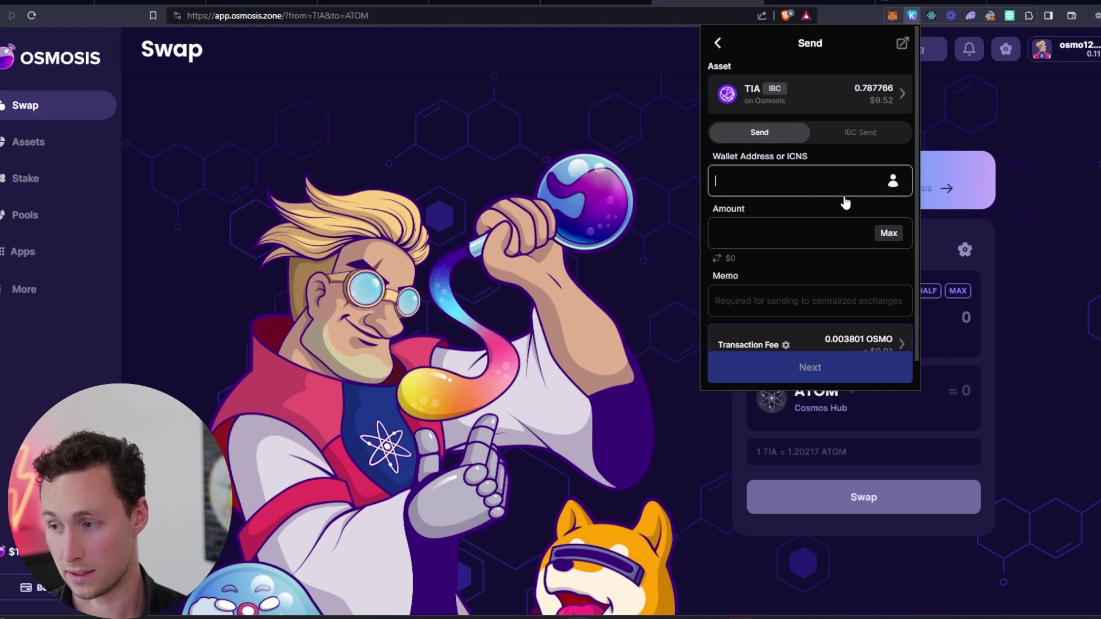
click(856, 142)
click(783, 215)
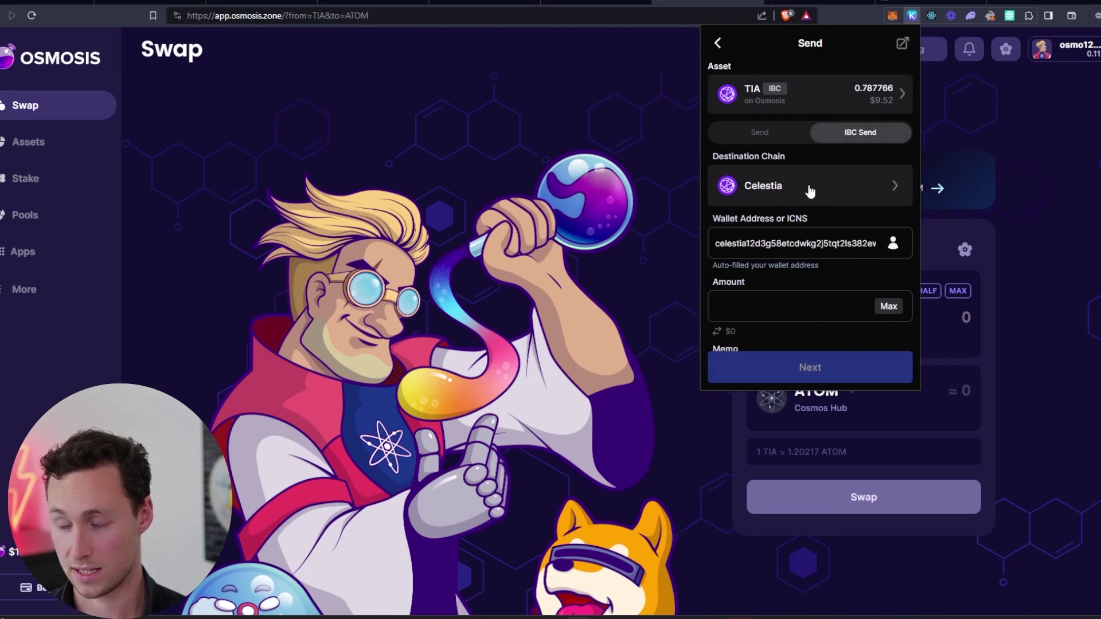
click(813, 310)
click(888, 307)
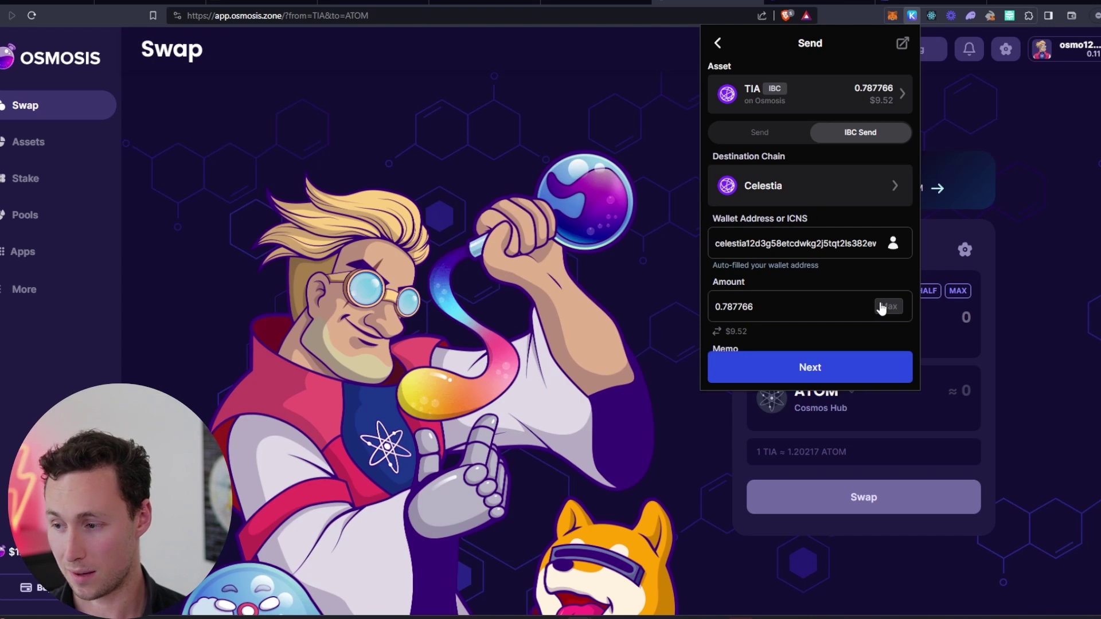
scroll(797, 260, down, 2)
scroll(804, 262, up, 2)
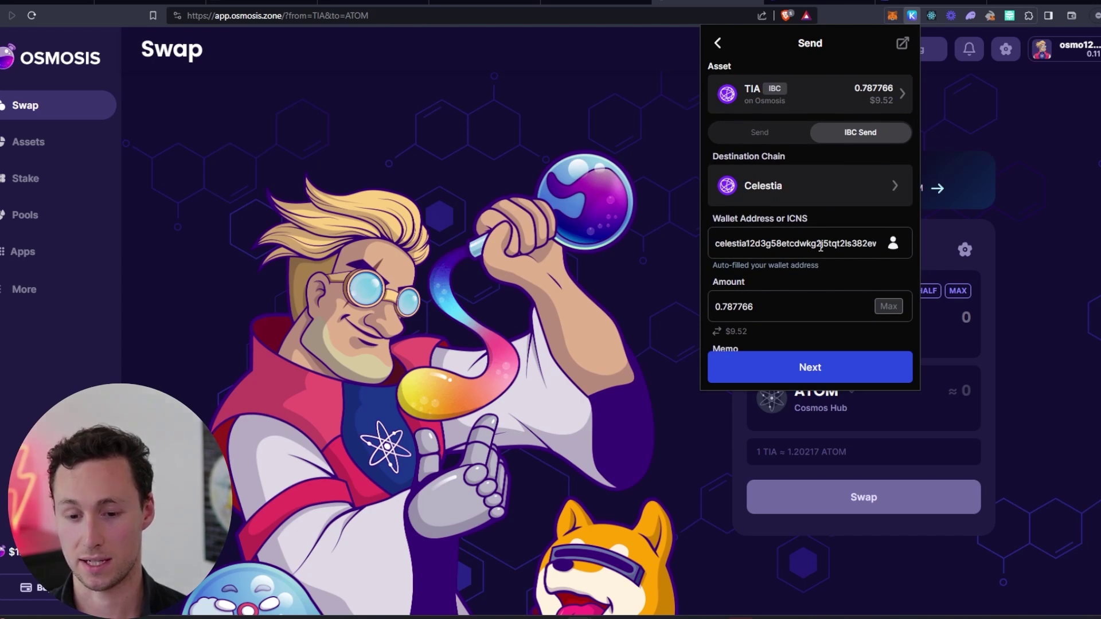
scroll(789, 327, down, 2)
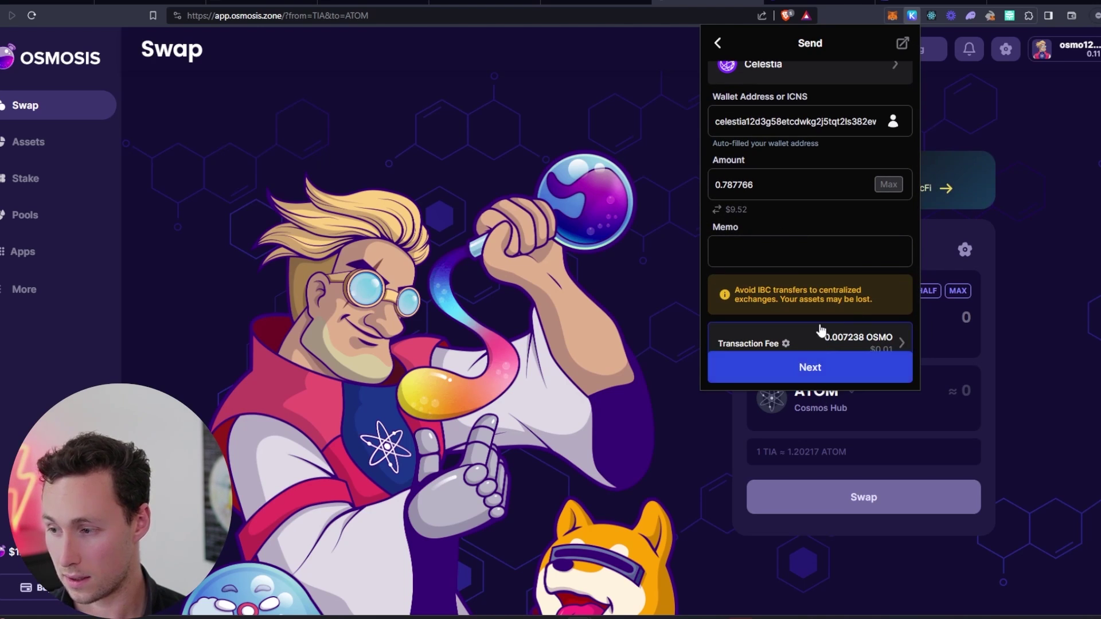
Keep OSMO as the fee token and approve the 0.787766 TIA transfer to Celestia
scroll(821, 331, down, 1)
click(900, 329)
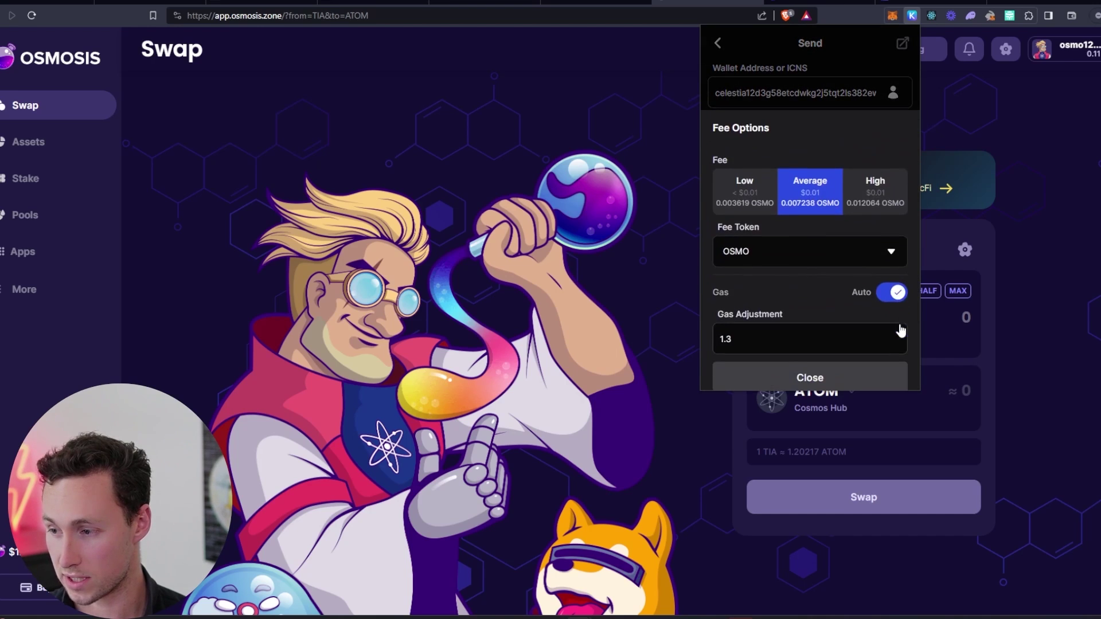
click(801, 238)
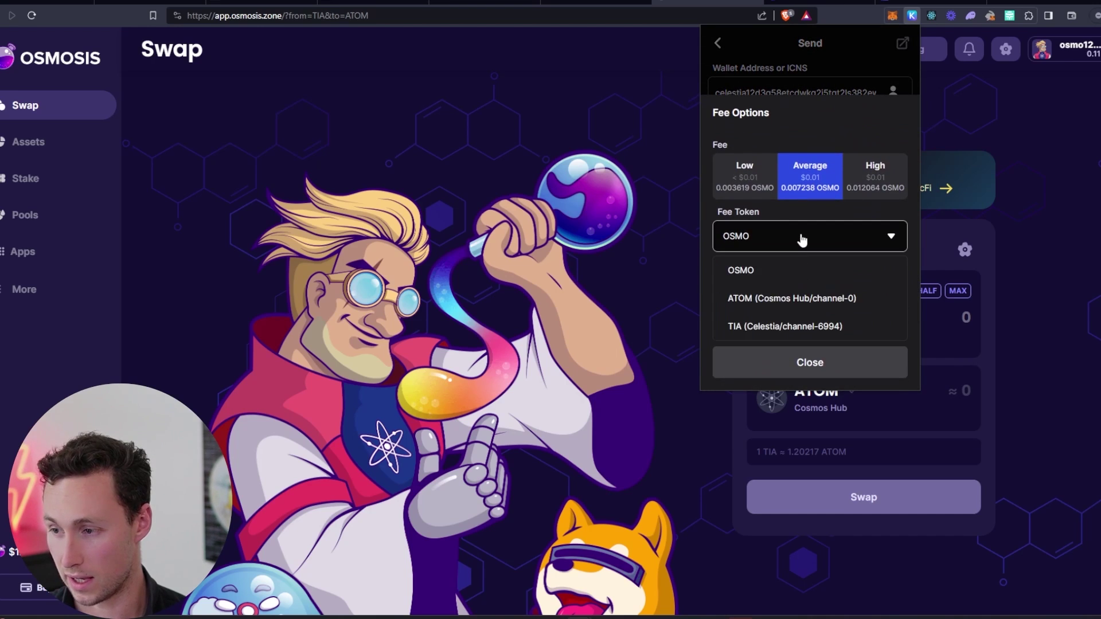
click(821, 283)
click(858, 377)
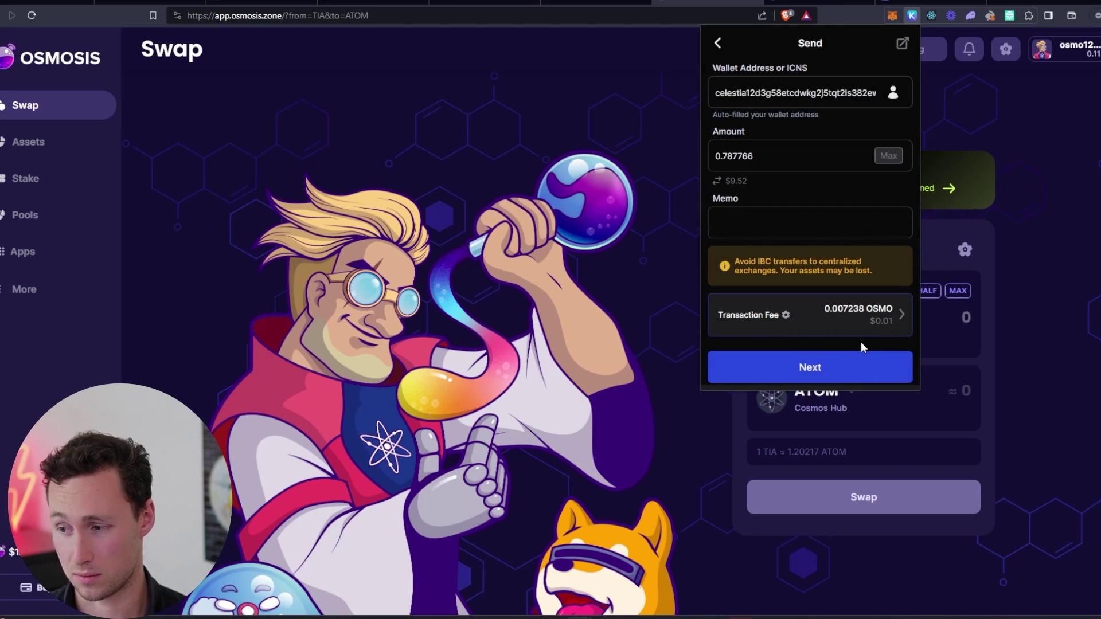
click(823, 375)
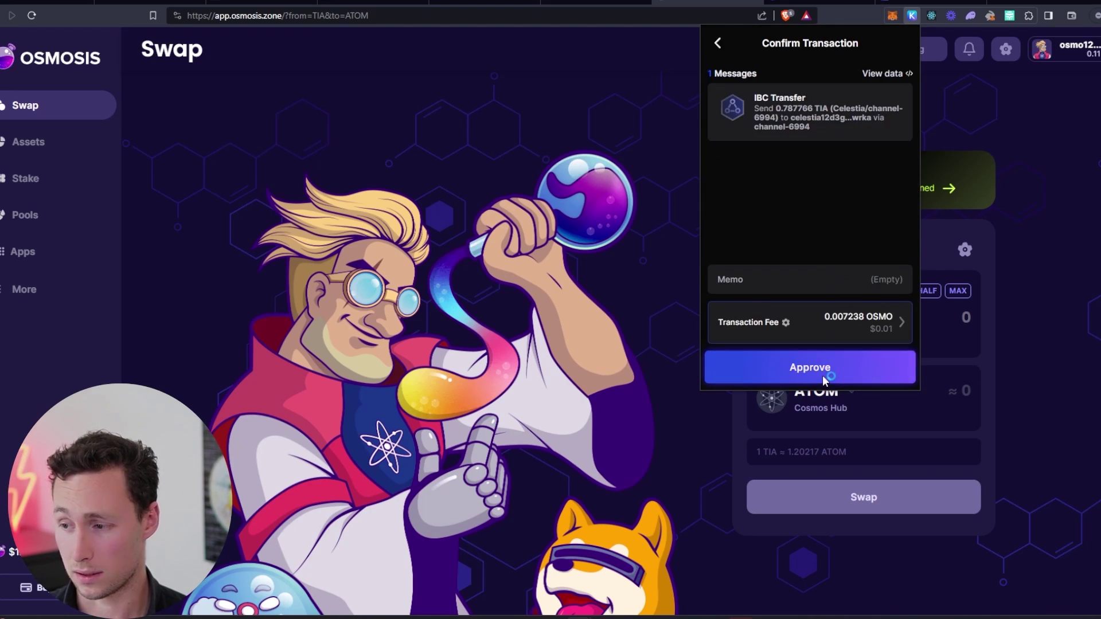
click(845, 367)
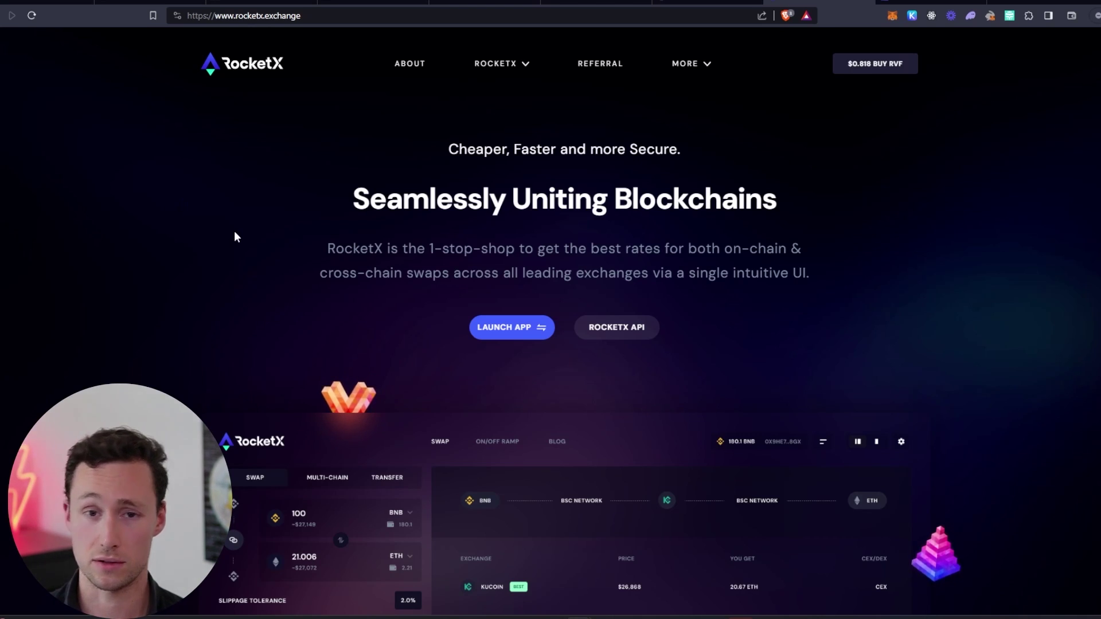
Select the site name in the RocketX web address, then deselect it
double_click(251, 16)
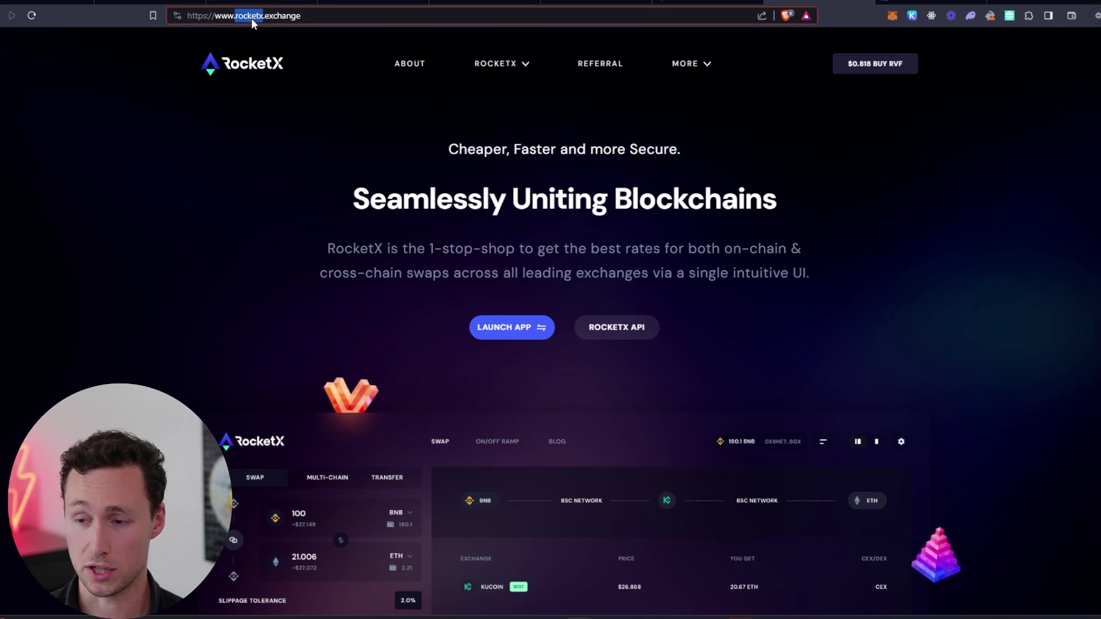
click(285, 17)
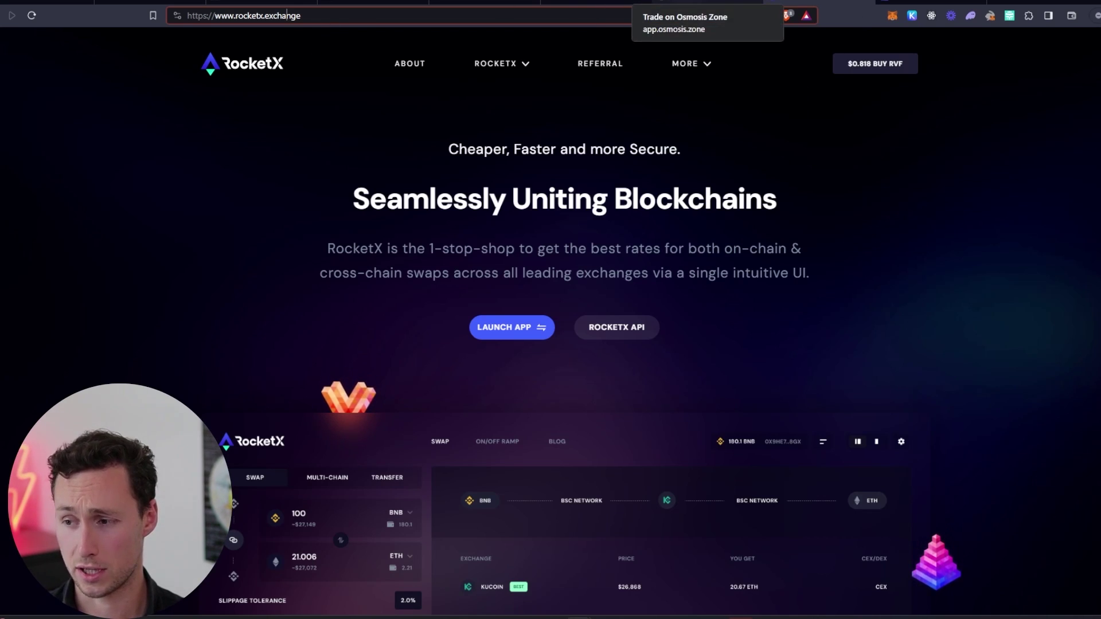
Check in the Keplr wallet that the 0.787766 TIA now sits on Celestia
click(707, 3)
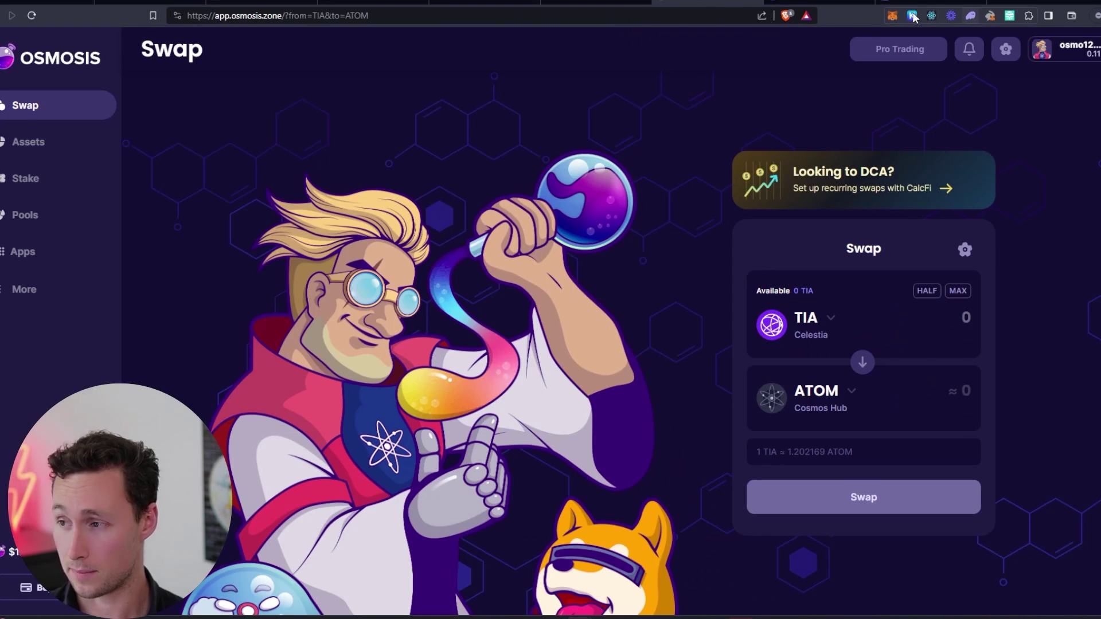
click(912, 15)
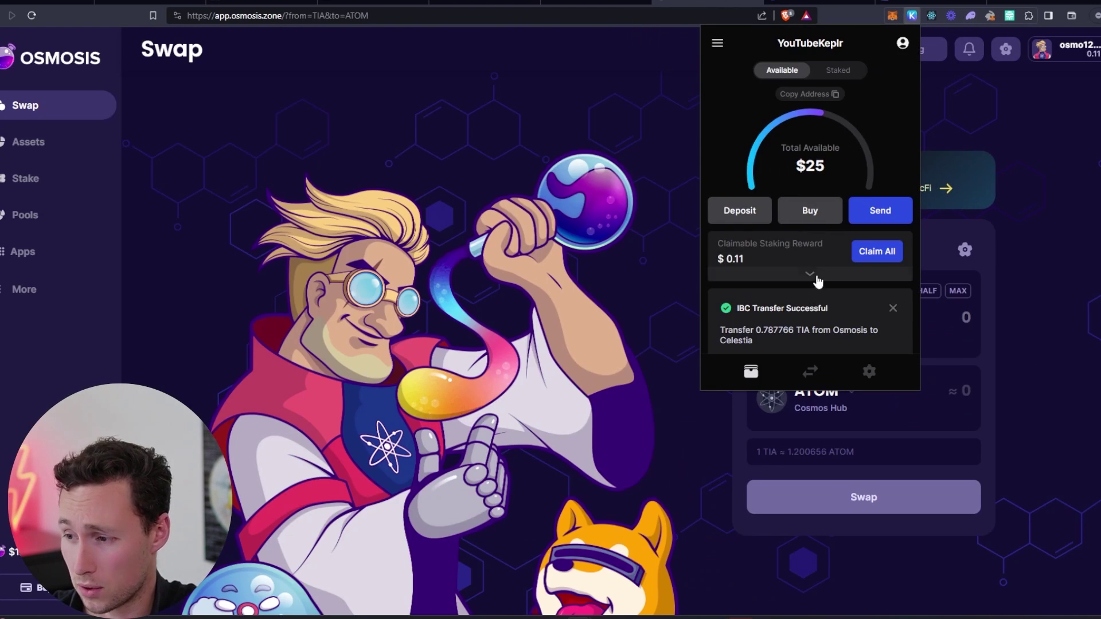
scroll(836, 312, down, 1)
scroll(826, 275, up, 1)
scroll(811, 303, down, 6)
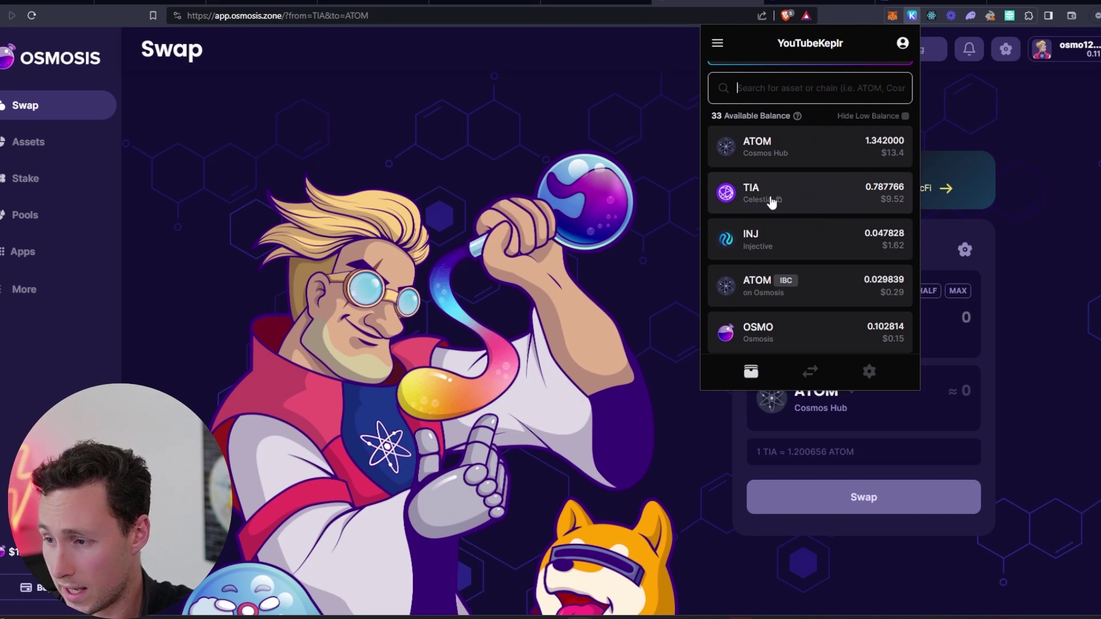
mouse_move(778, 199)
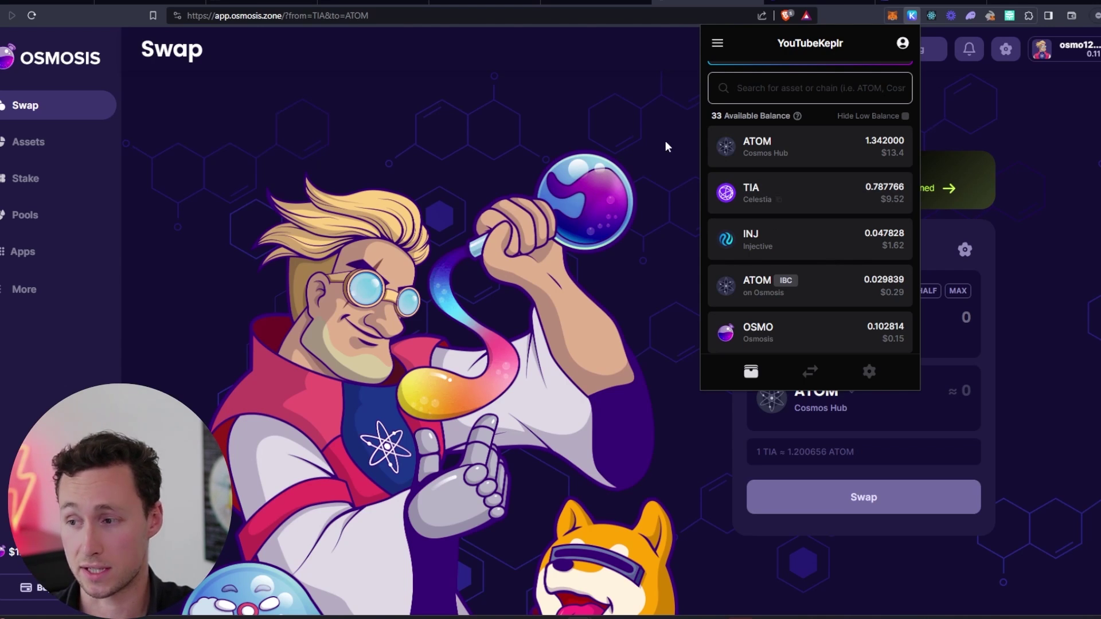
click(918, 3)
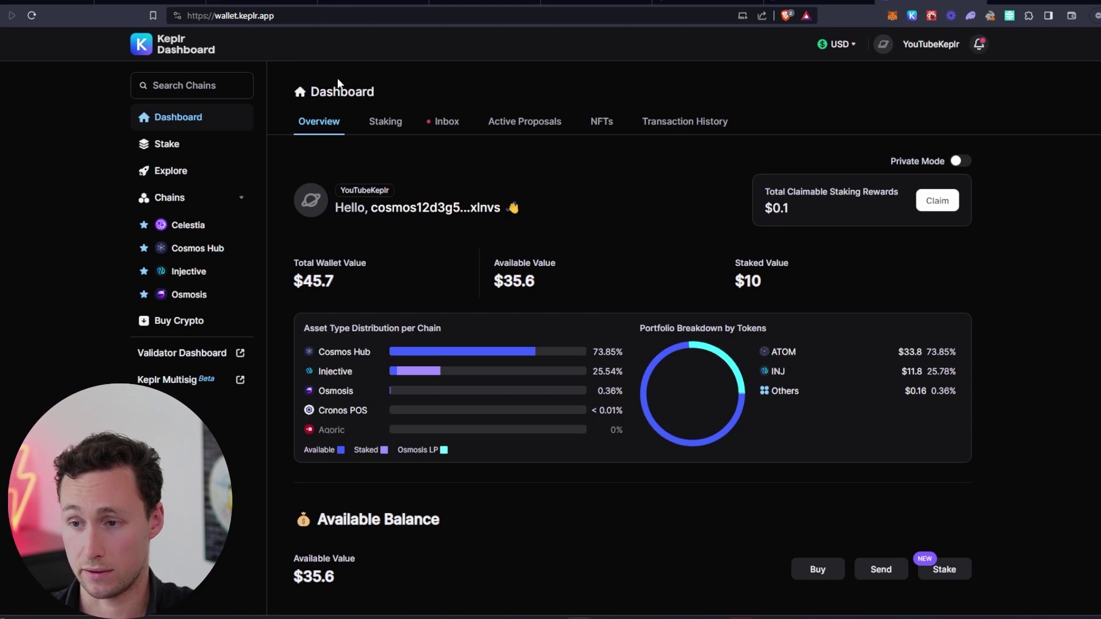
Reload wallet.keplr.app and scroll to the token list showing 0.7877 TIA ($9.52) on Celestia
double_click(229, 16)
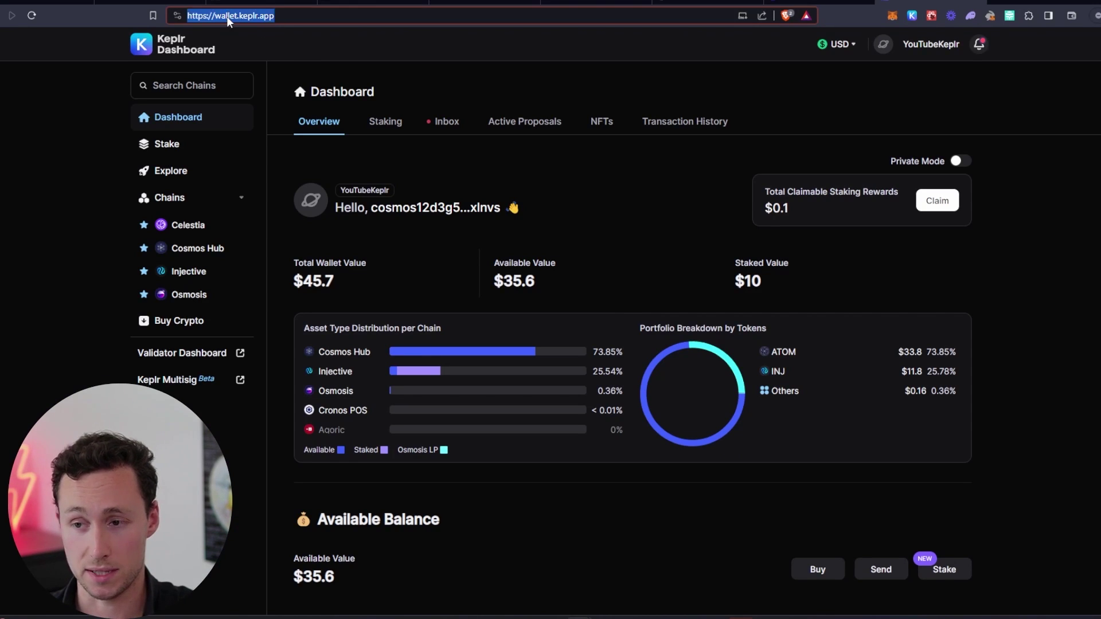
click(279, 21)
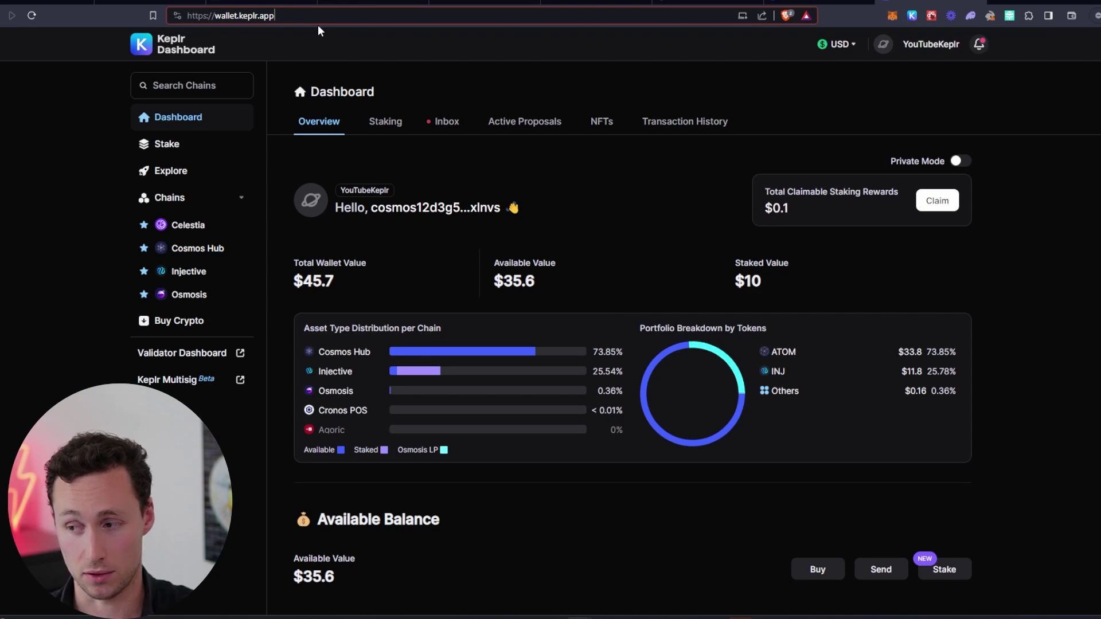
scroll(466, 303, down, 6)
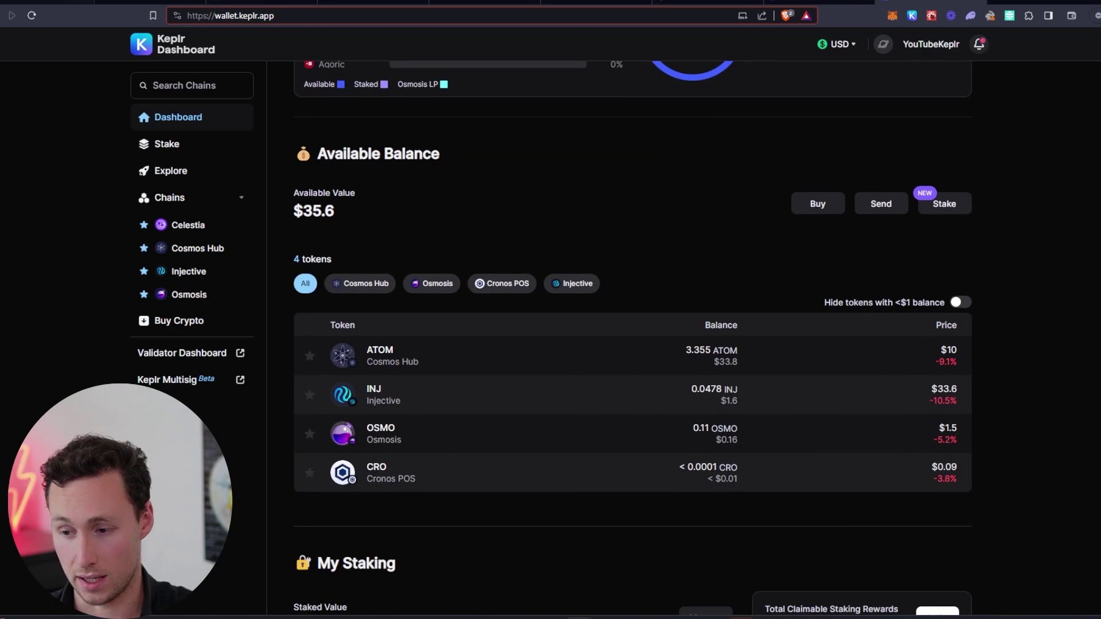
key(Return)
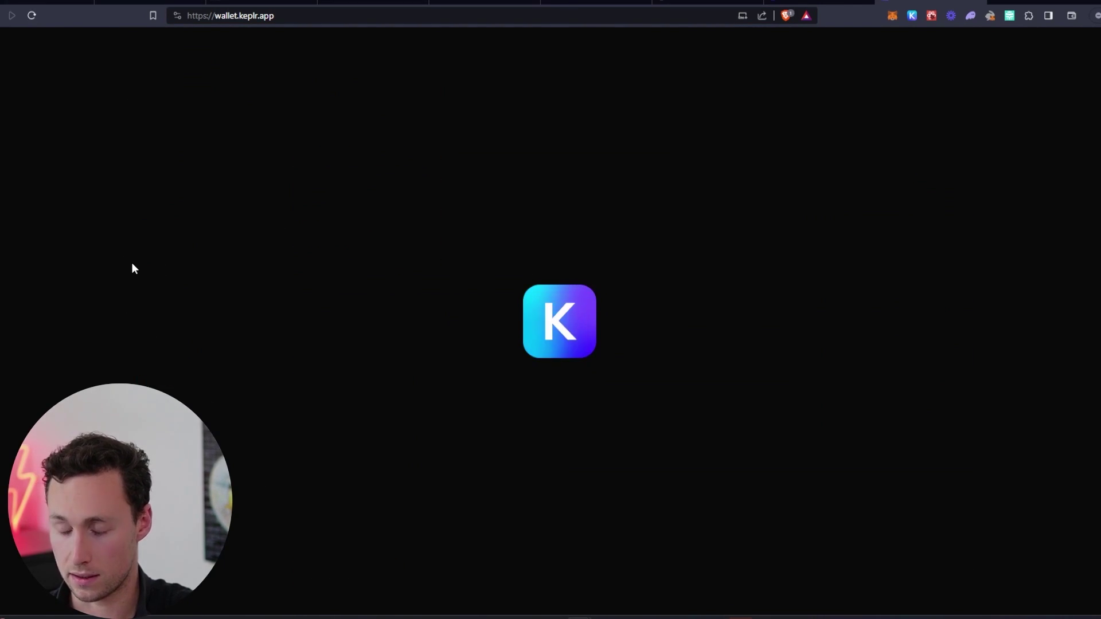
scroll(138, 274, down, 3)
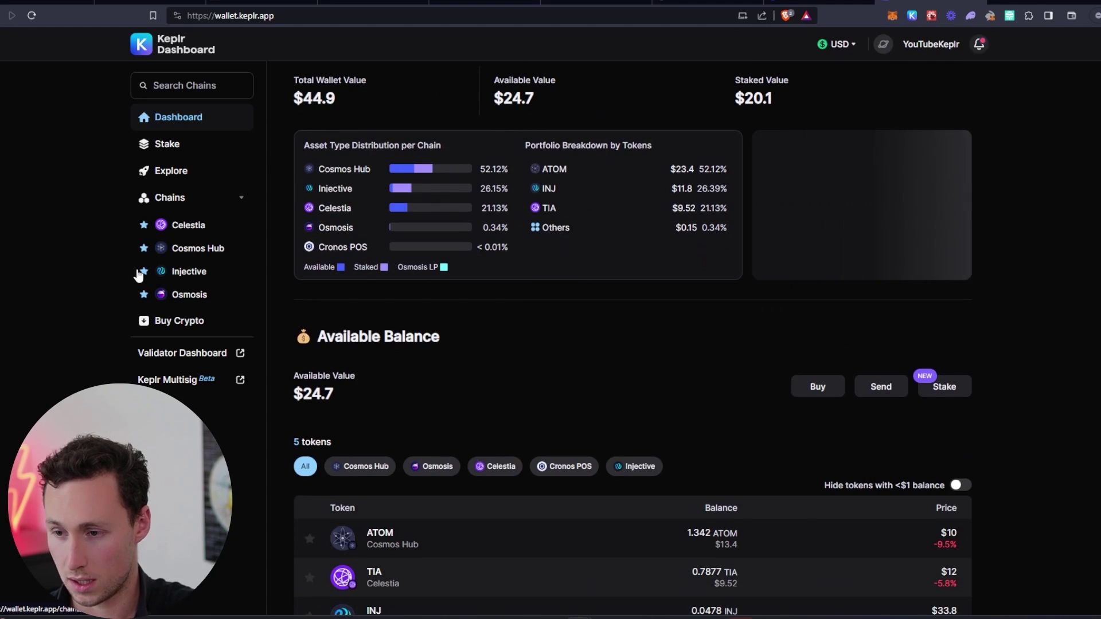
scroll(137, 275, down, 6)
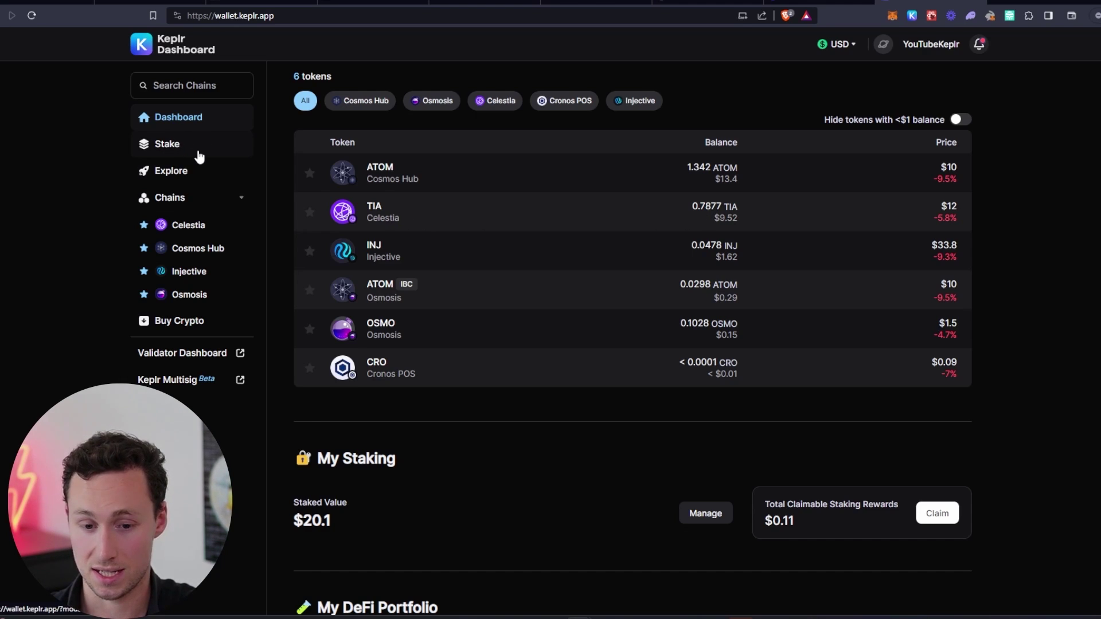
Open Manage Staking for Celestia and search the validators for 'stakeci' to find Stakecito
click(199, 154)
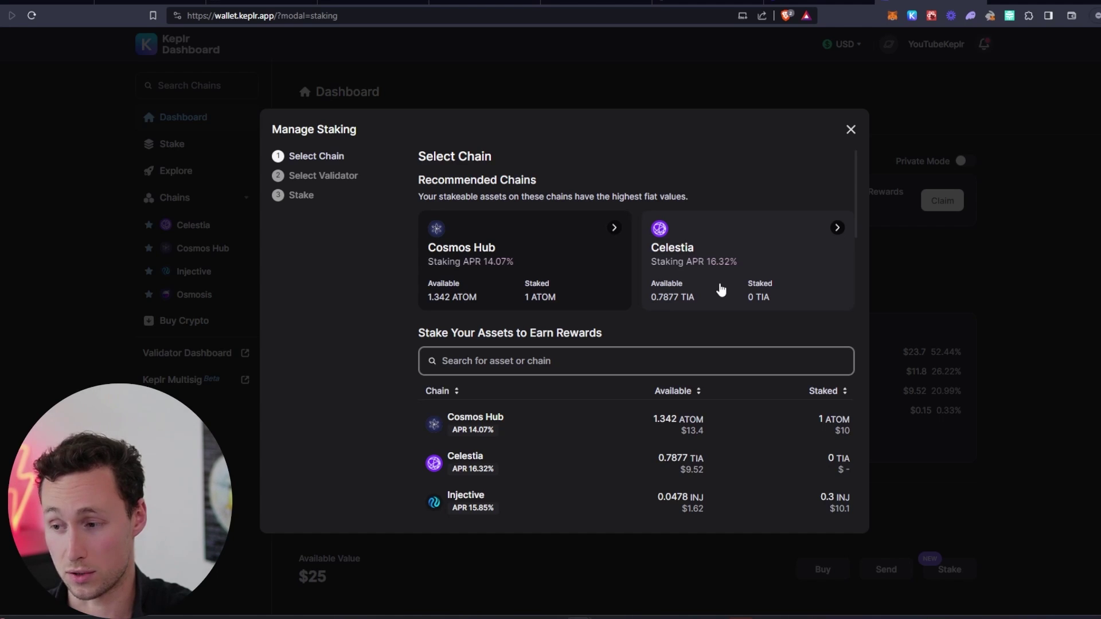
click(786, 249)
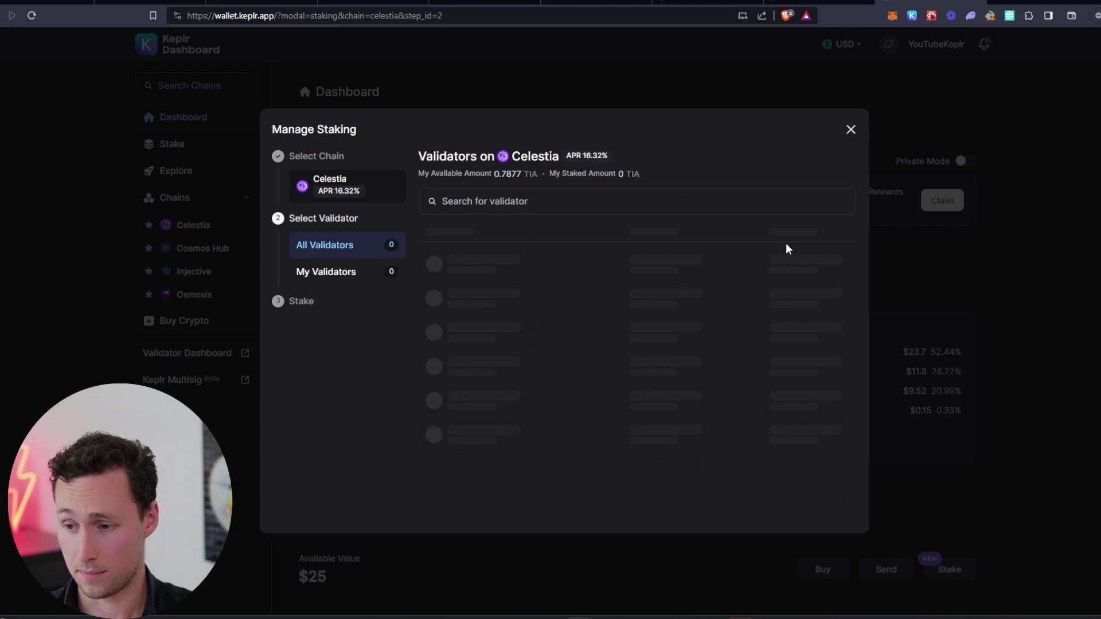
click(512, 206)
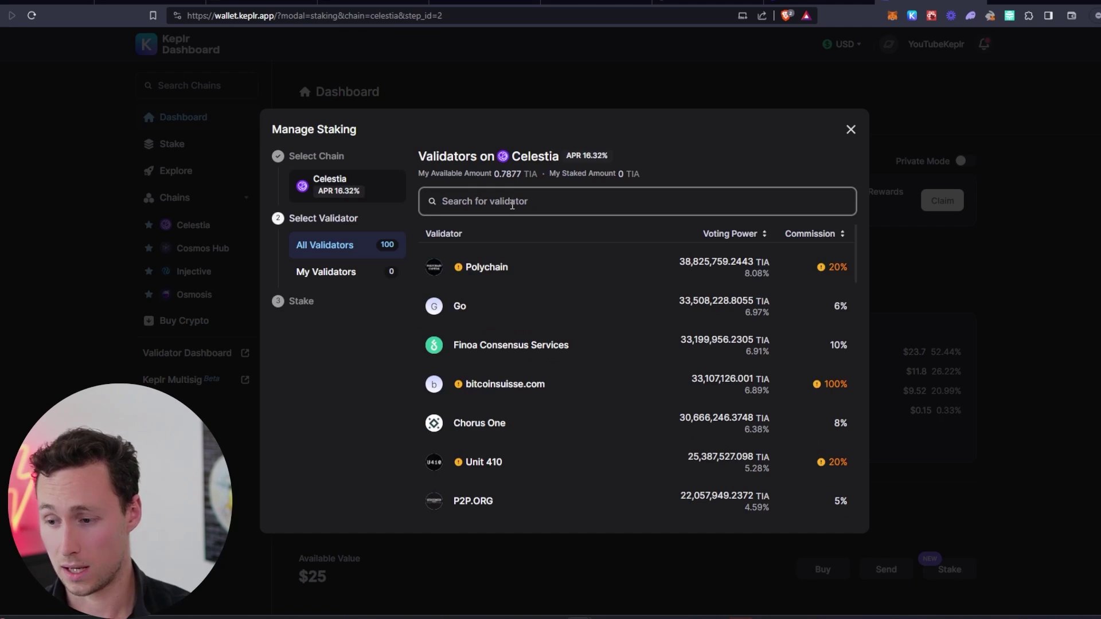
scroll(636, 307, down, 15)
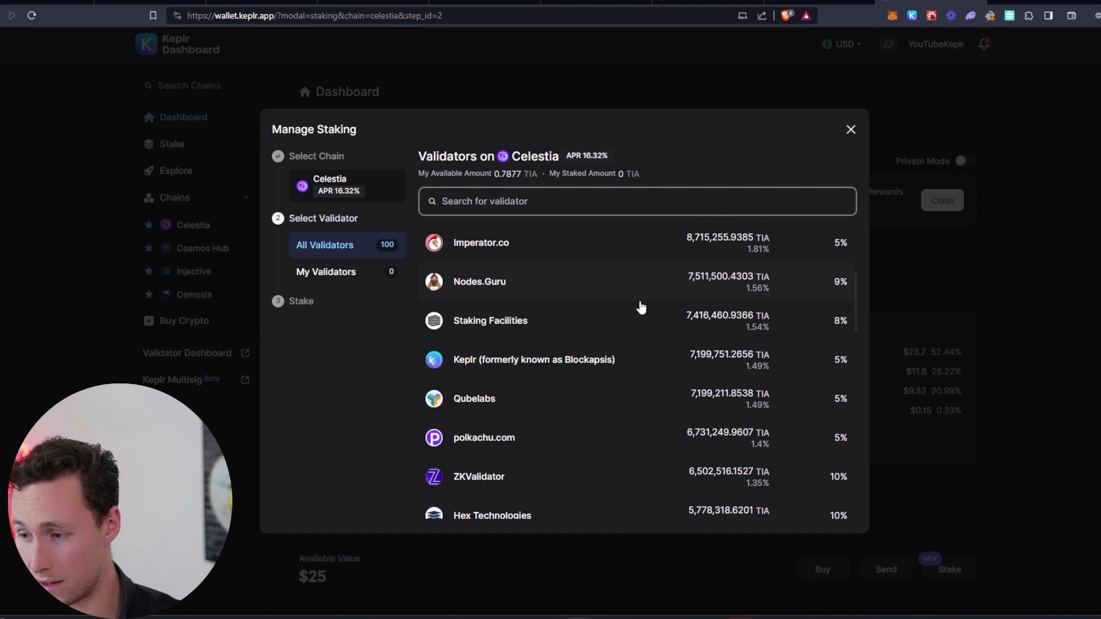
scroll(637, 313, down, 5)
scroll(632, 319, up, 20)
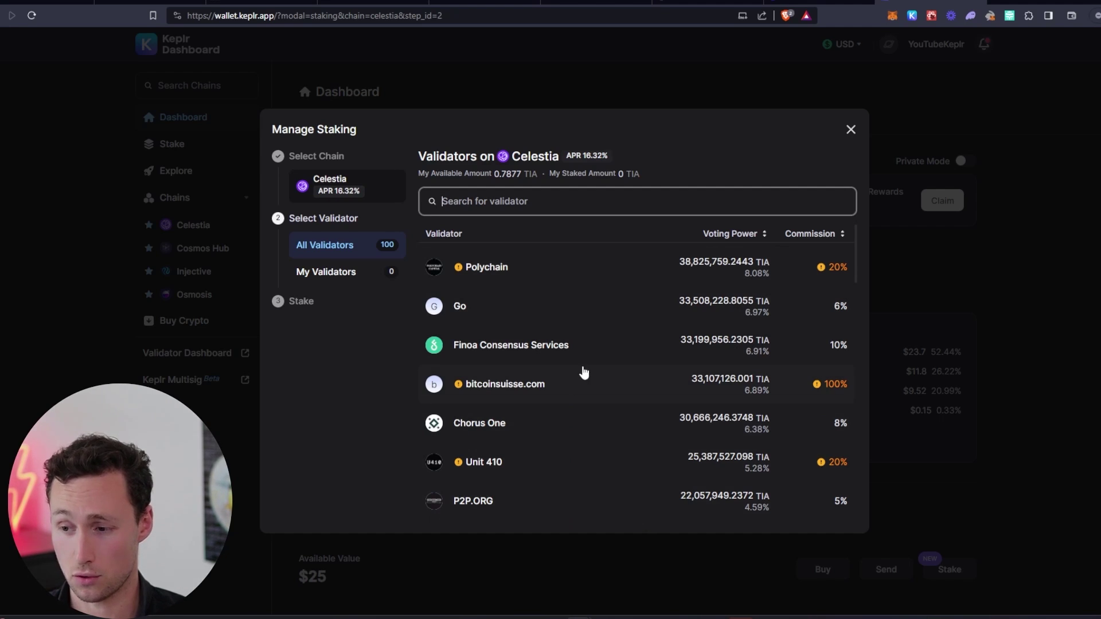
scroll(613, 458, down, 5)
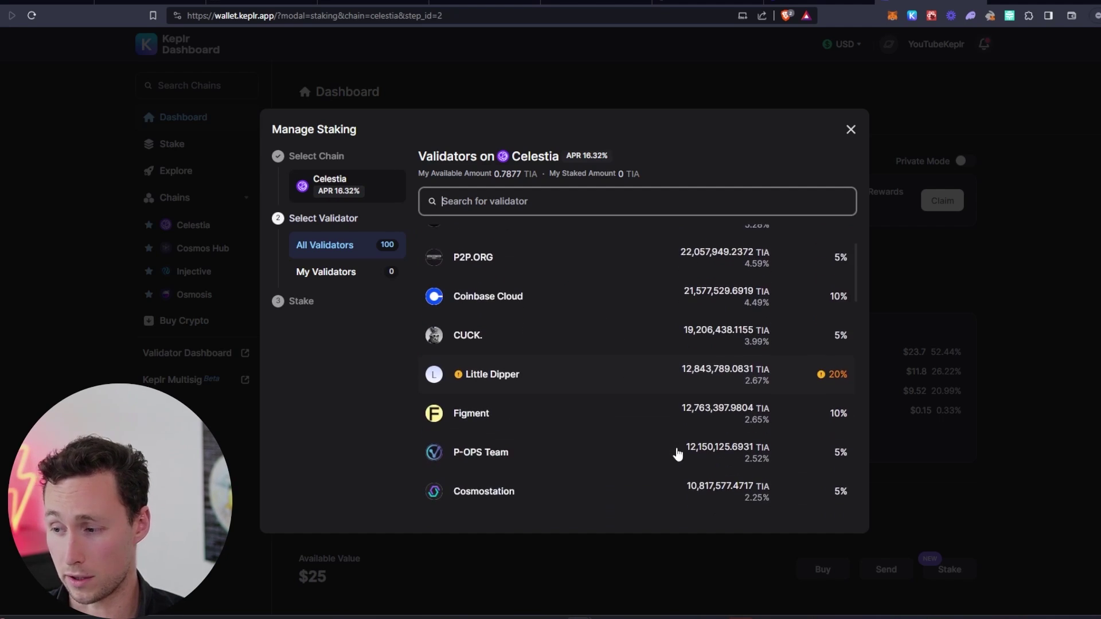
scroll(794, 370, down, 1)
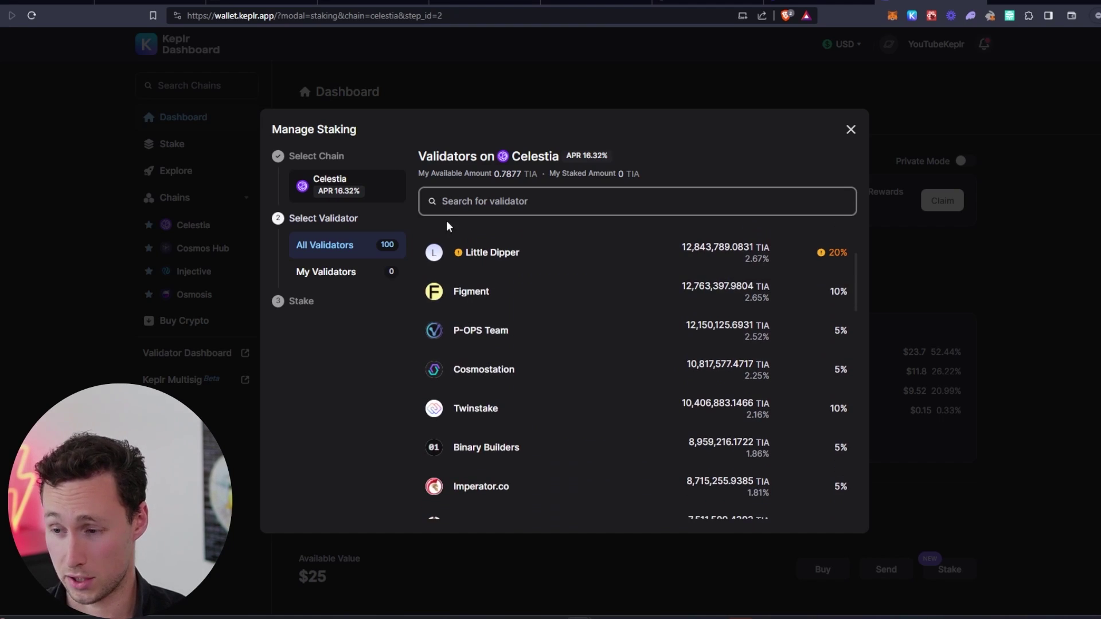
click(480, 203)
text(stakeci)
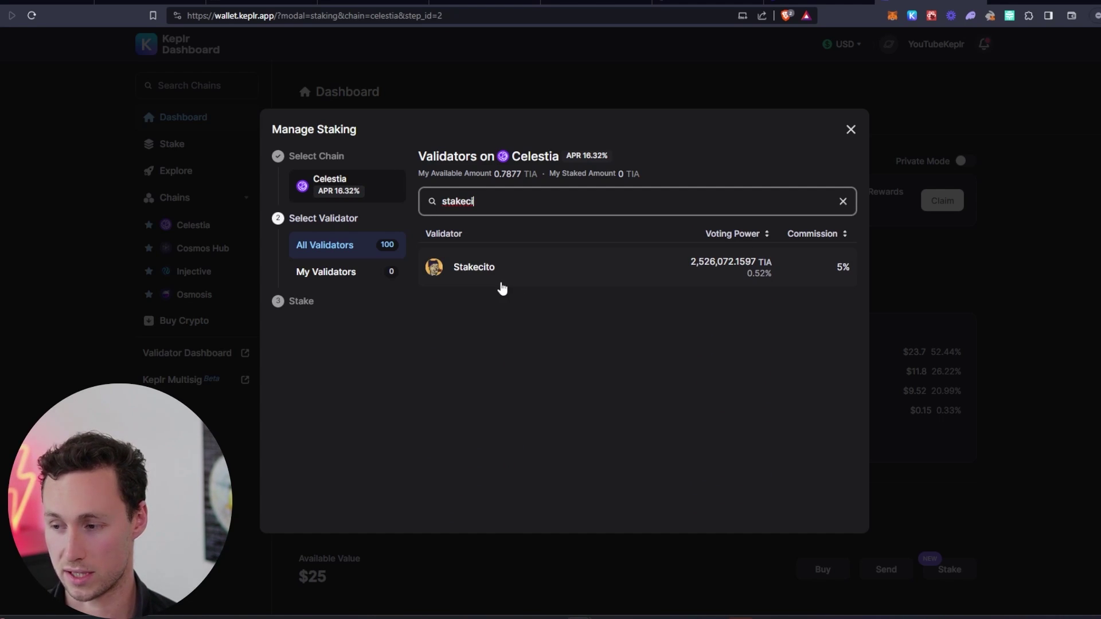
Select Stakecito, enter 0.7 TIA as the amount to stake and submit it
click(496, 275)
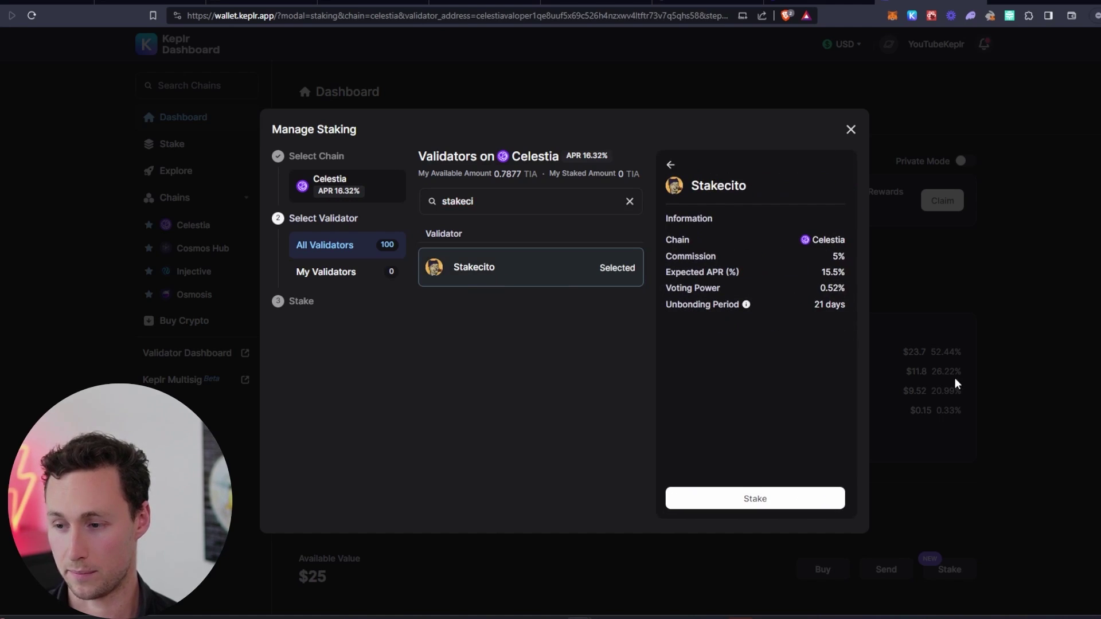
click(787, 505)
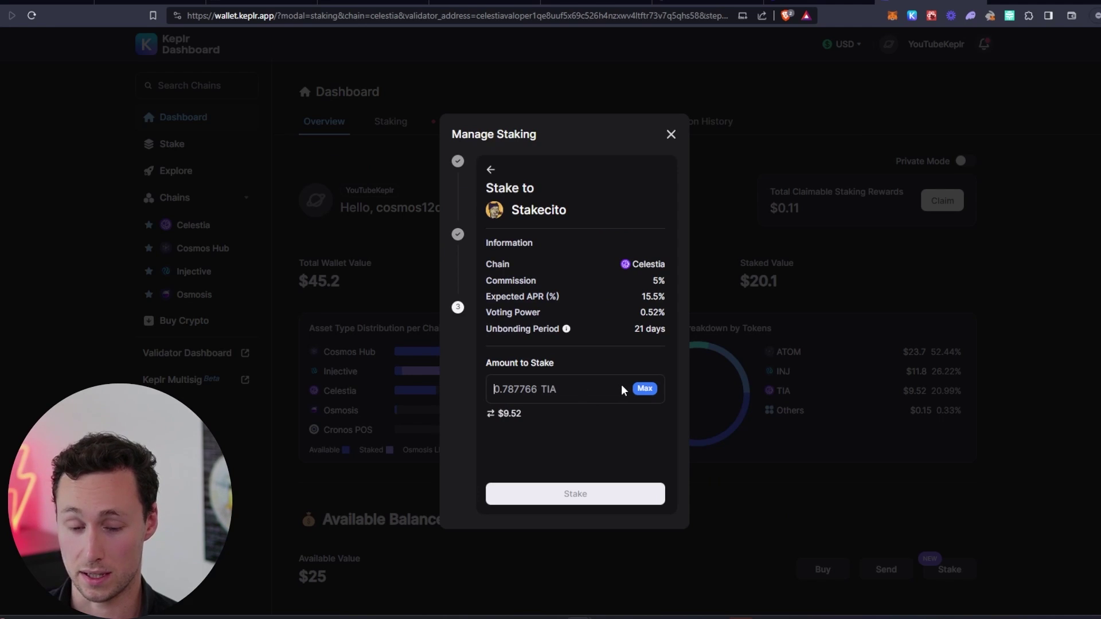
text(0.7 TIA)
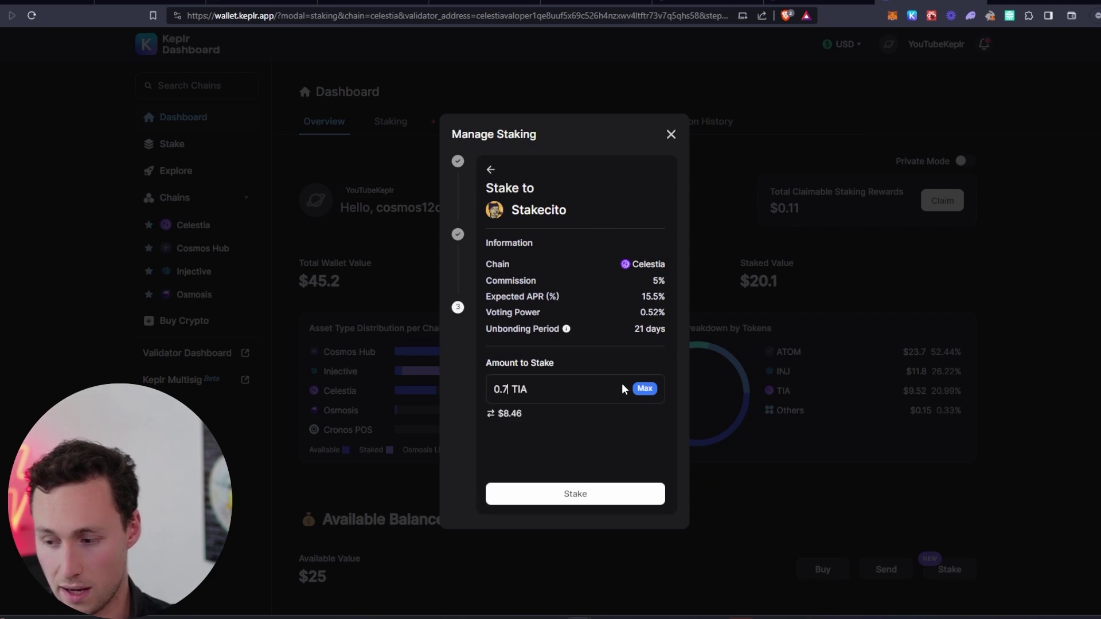
click(610, 494)
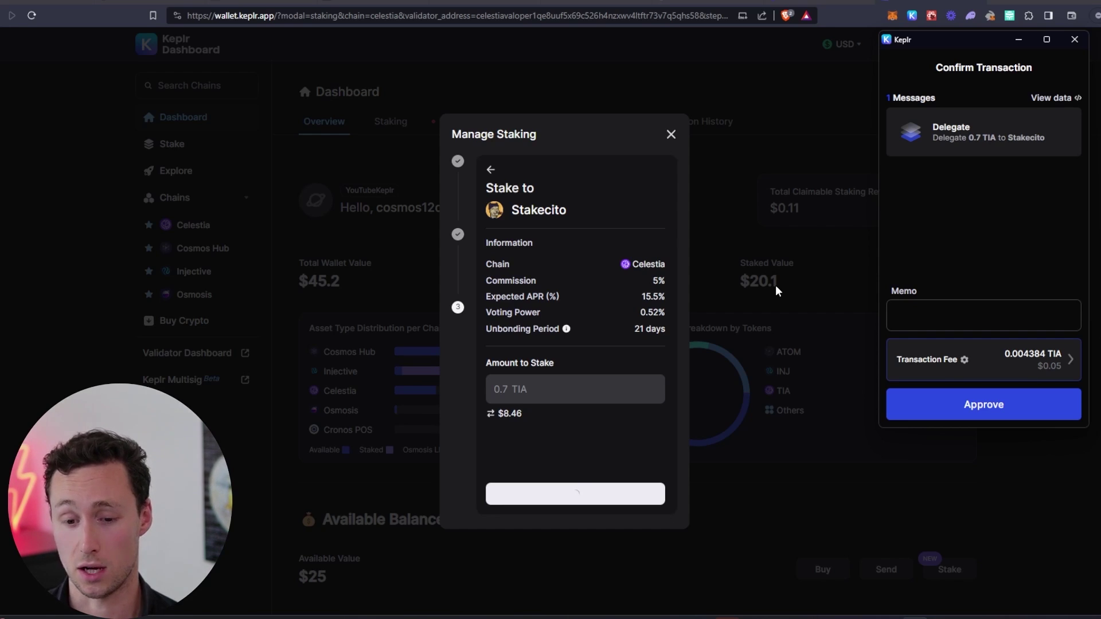
Approve the 0.7 TIA Delegate to Stakecito with its 0.004384 TIA fee
click(1007, 405)
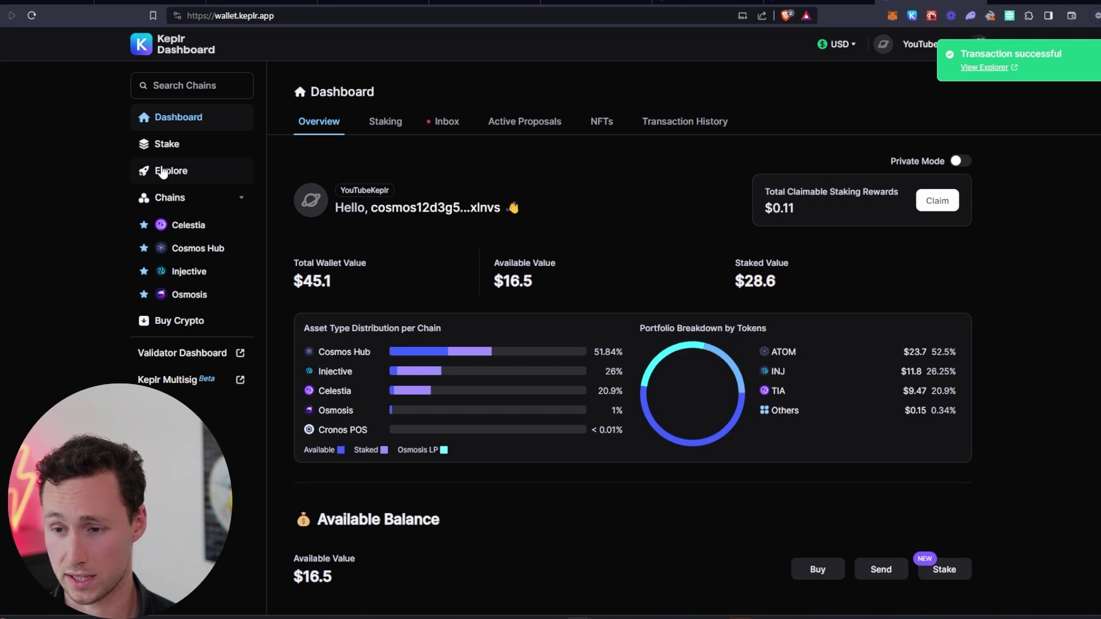
Reload the dashboard and open the Staking tab to see 0.7 TIA staked with Stakecito under Celestia
scroll(153, 148, down, 4)
click(30, 18)
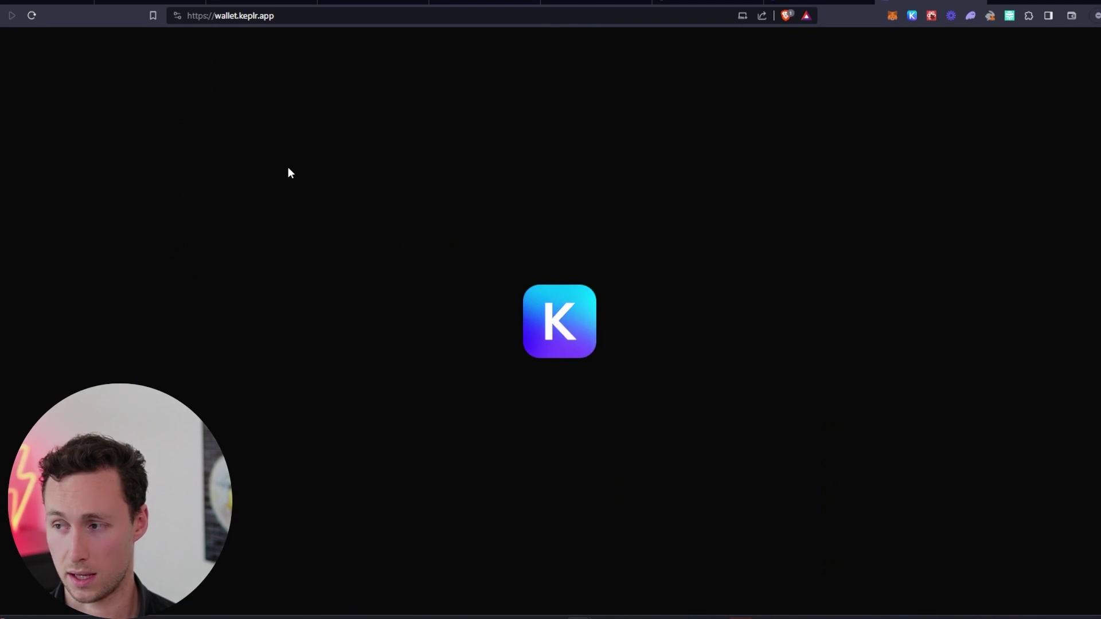
scroll(398, 396, down, 3)
scroll(399, 400, down, 5)
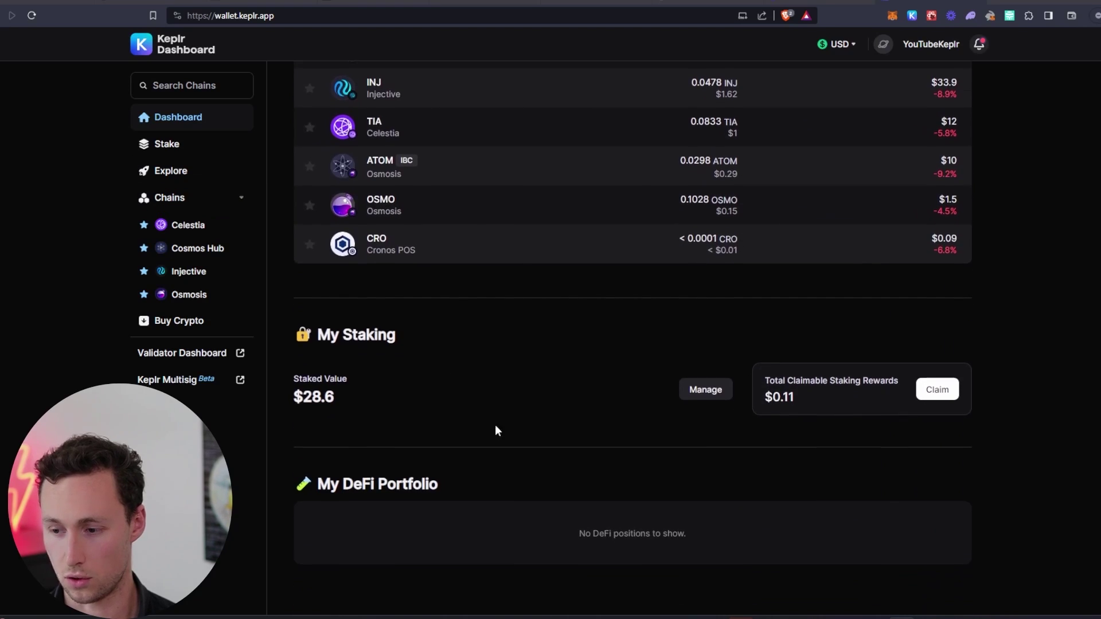
click(707, 388)
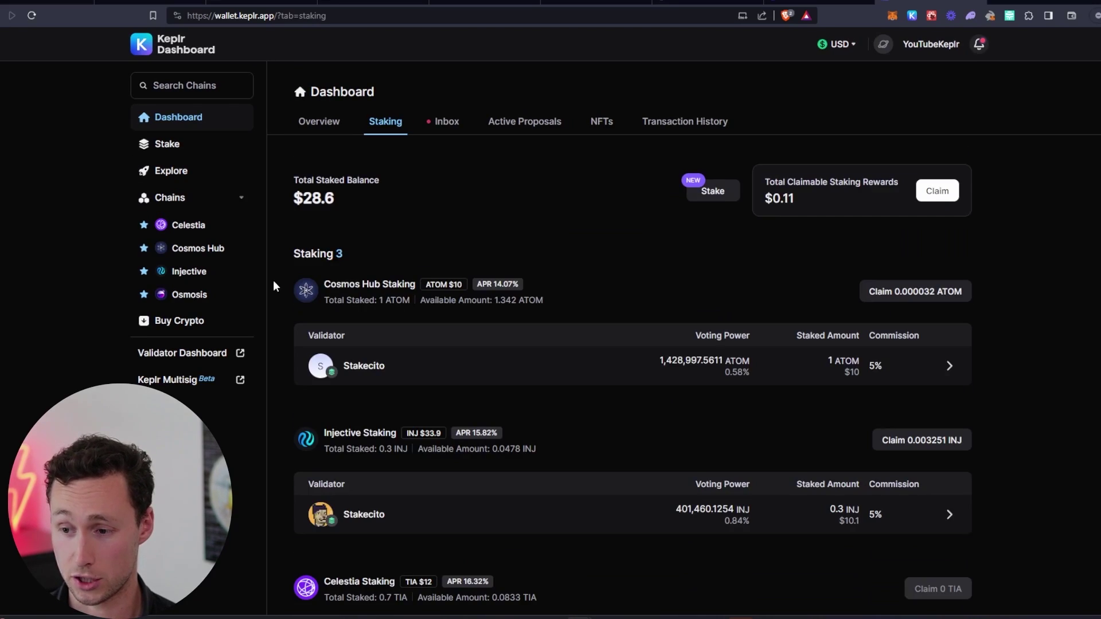
scroll(290, 301, down, 2)
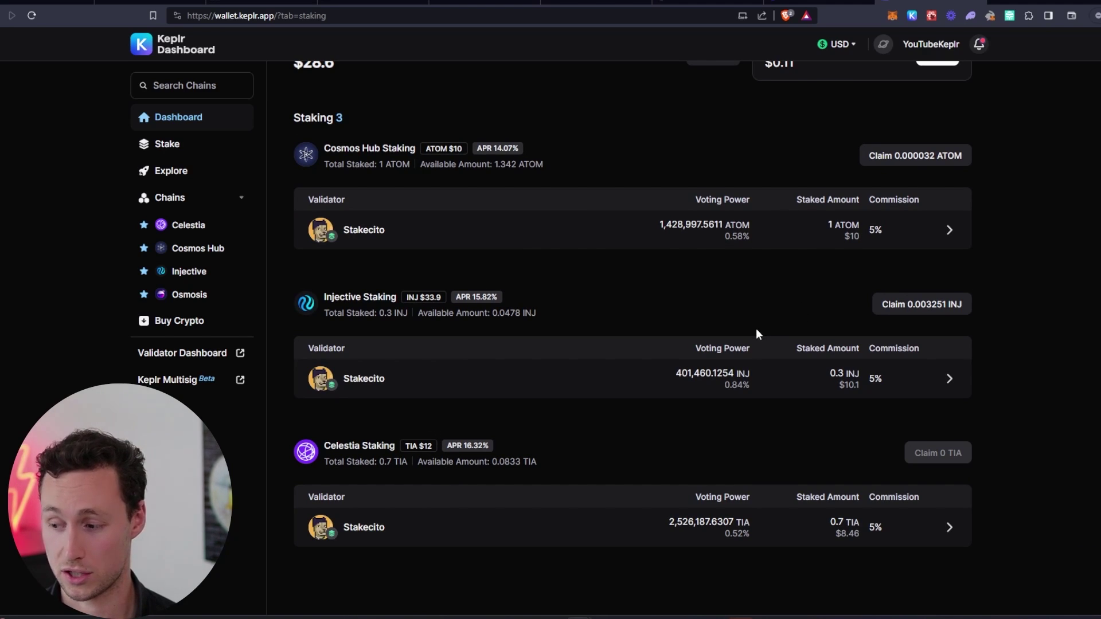
Open the Celestia Stakecito stake, start unstaking and fill in MAX (0.7 TIA) without submitting
click(453, 537)
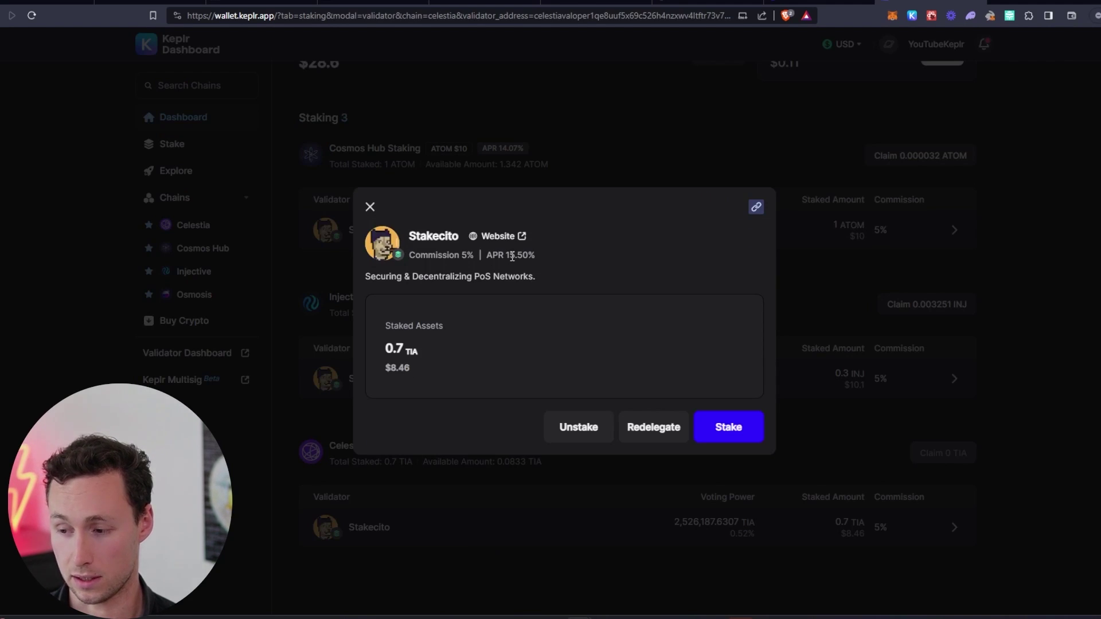
click(584, 430)
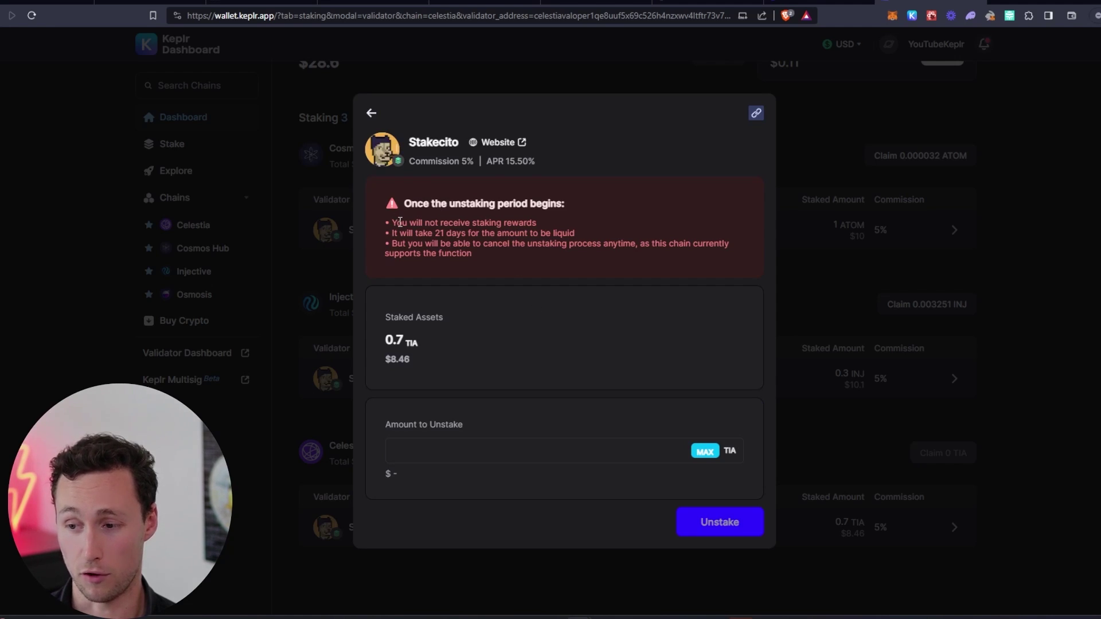
drag(392, 223, 507, 226)
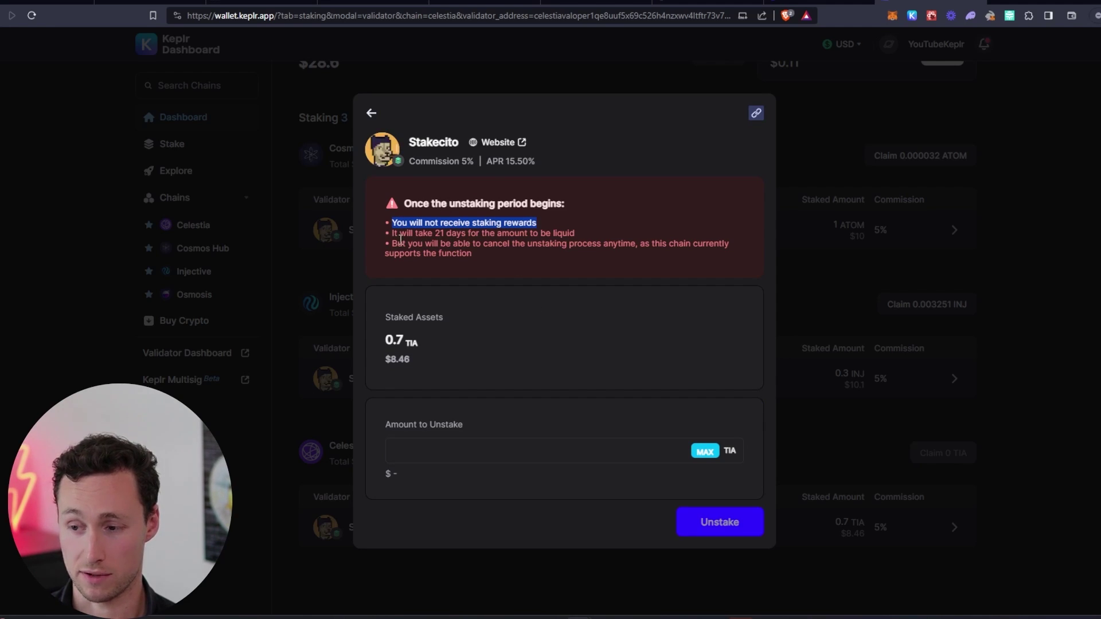
drag(392, 233, 564, 233)
click(564, 233)
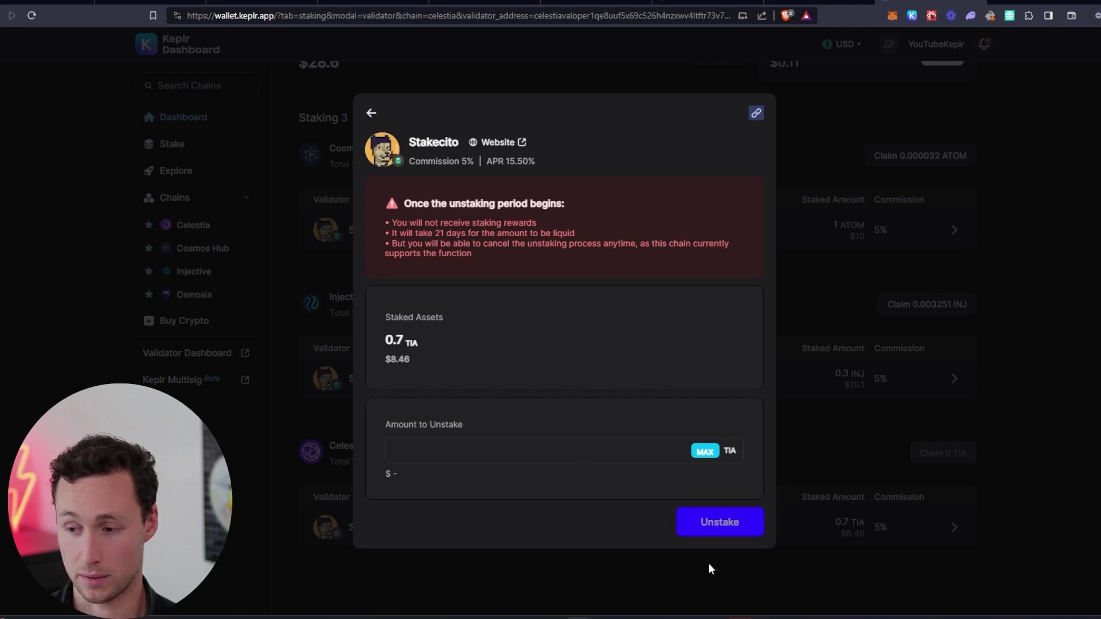
click(587, 450)
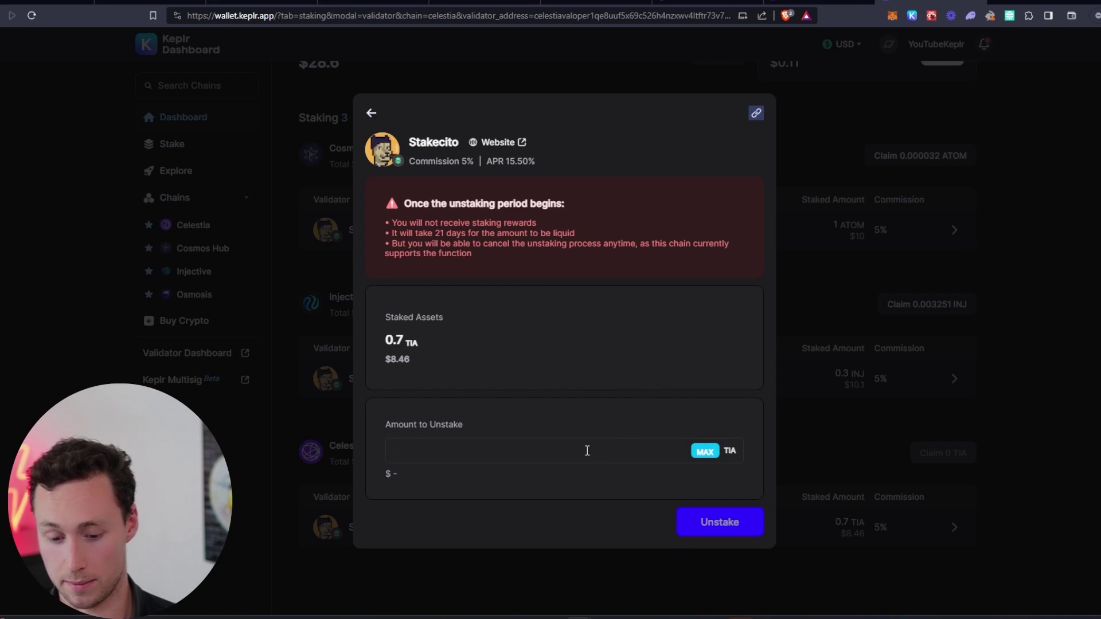
click(705, 452)
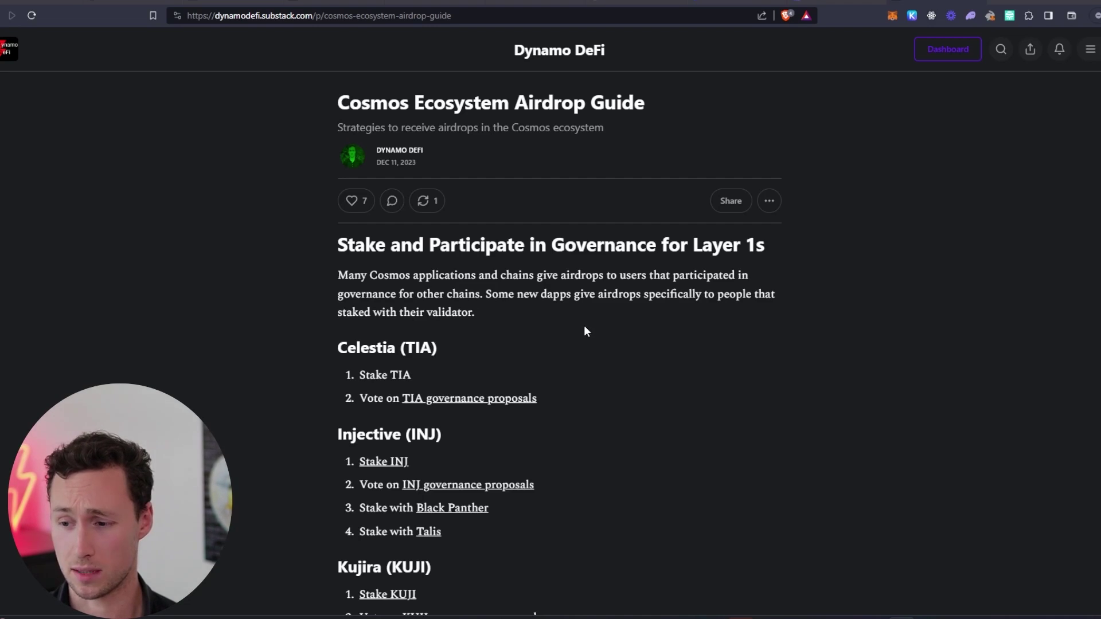
Scroll through the Cosmos Ecosystem Airdrop Guide's stake-and-vote and testnet checklists, then back up
scroll(377, 260, down, 3)
scroll(377, 259, down, 5)
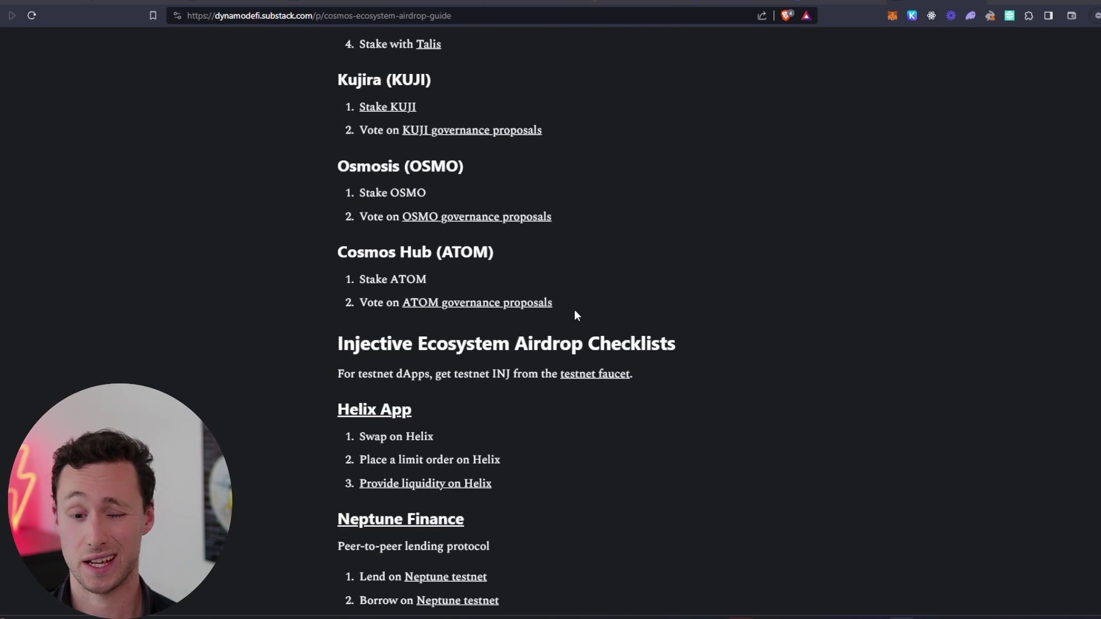
scroll(573, 313, down, 4)
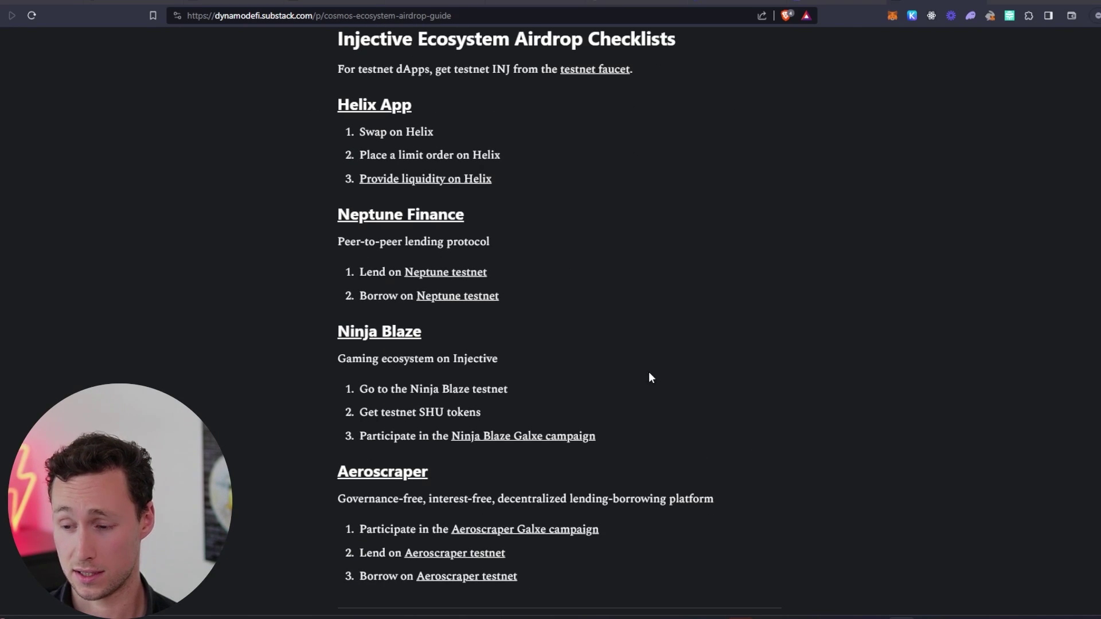
scroll(710, 365, up, 10)
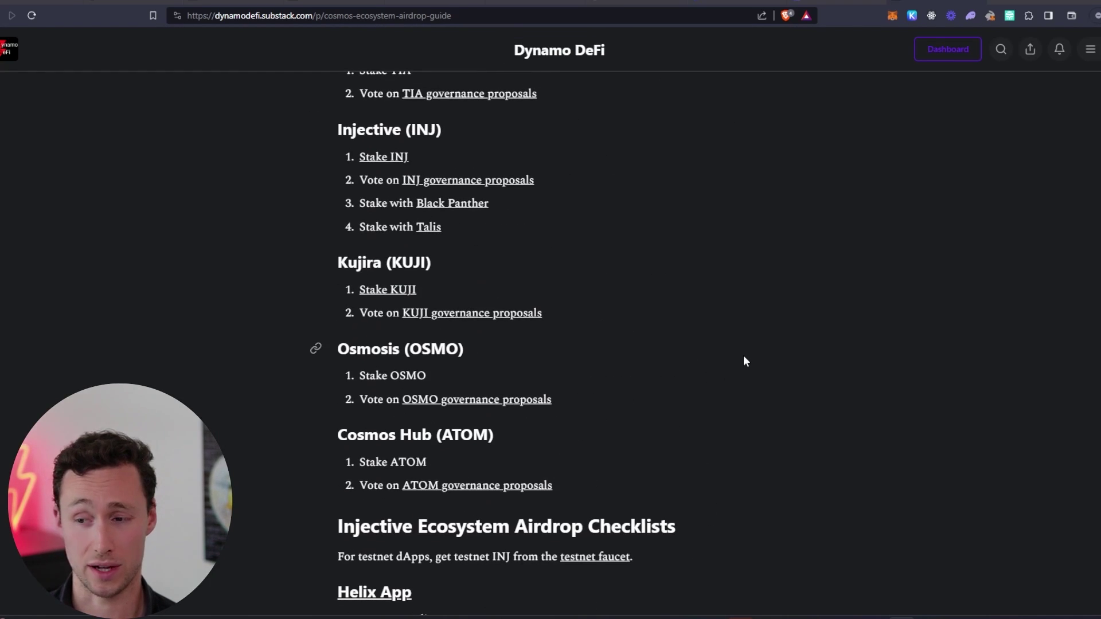
scroll(756, 359, up, 3)
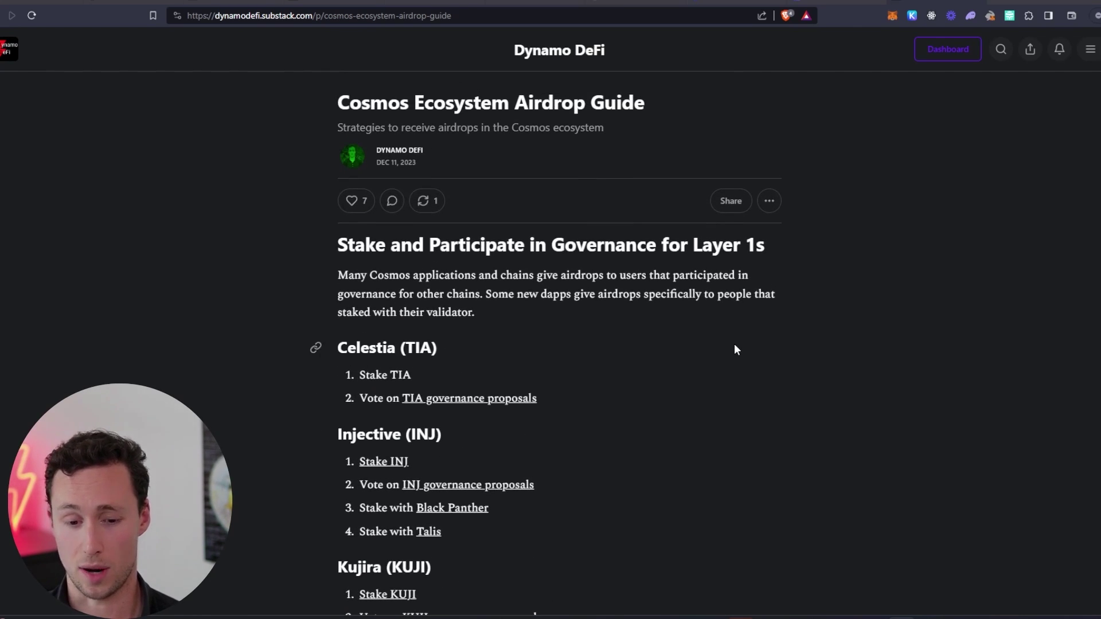
scroll(732, 350, down, 10)
scroll(734, 351, up, 9)
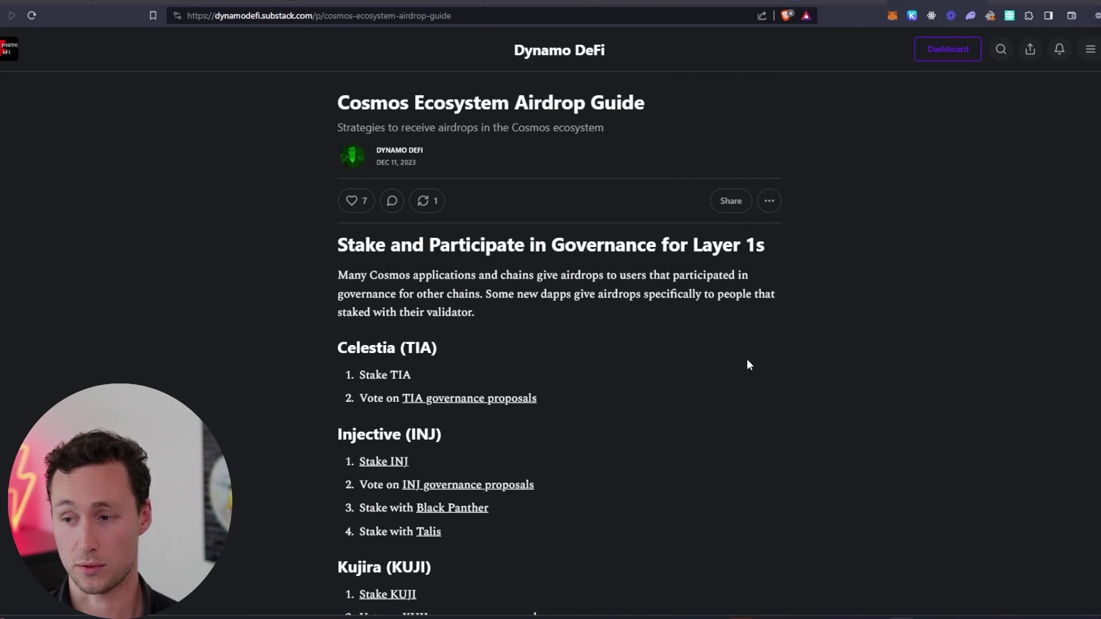